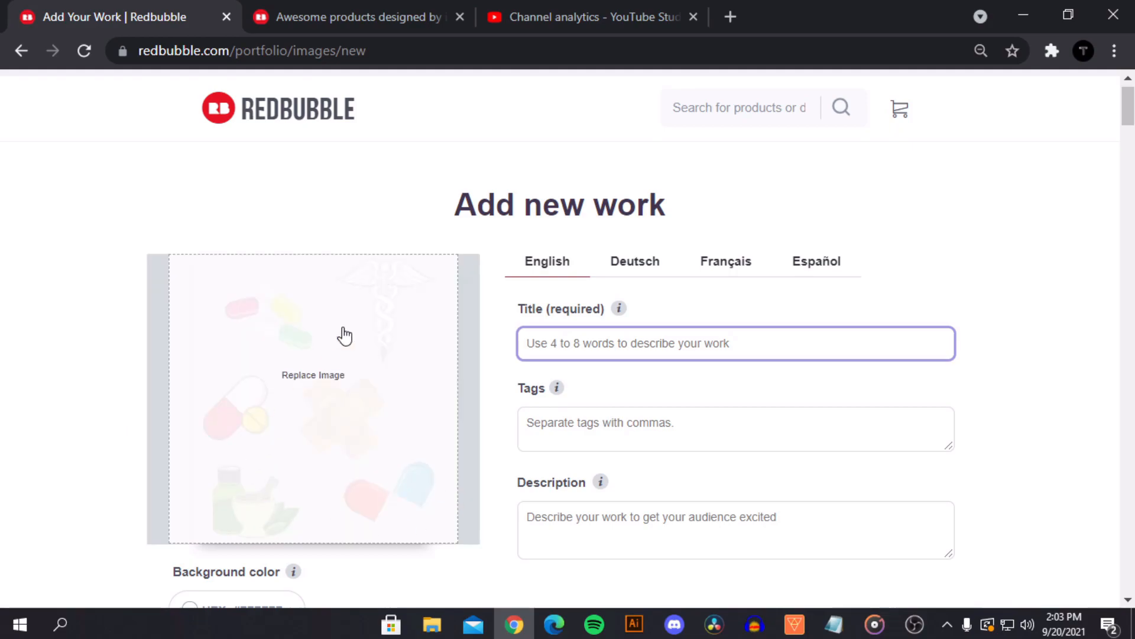
scroll(1029, 391, "down", 2)
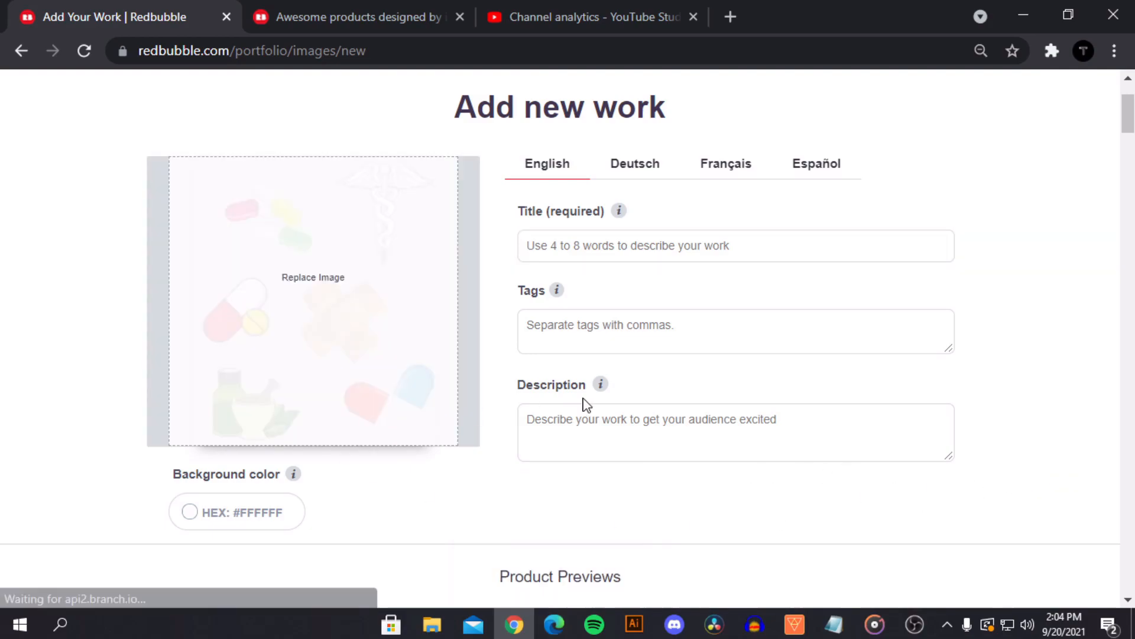
scroll(450, 447, "down", 7)
scroll(374, 449, "up", 9)
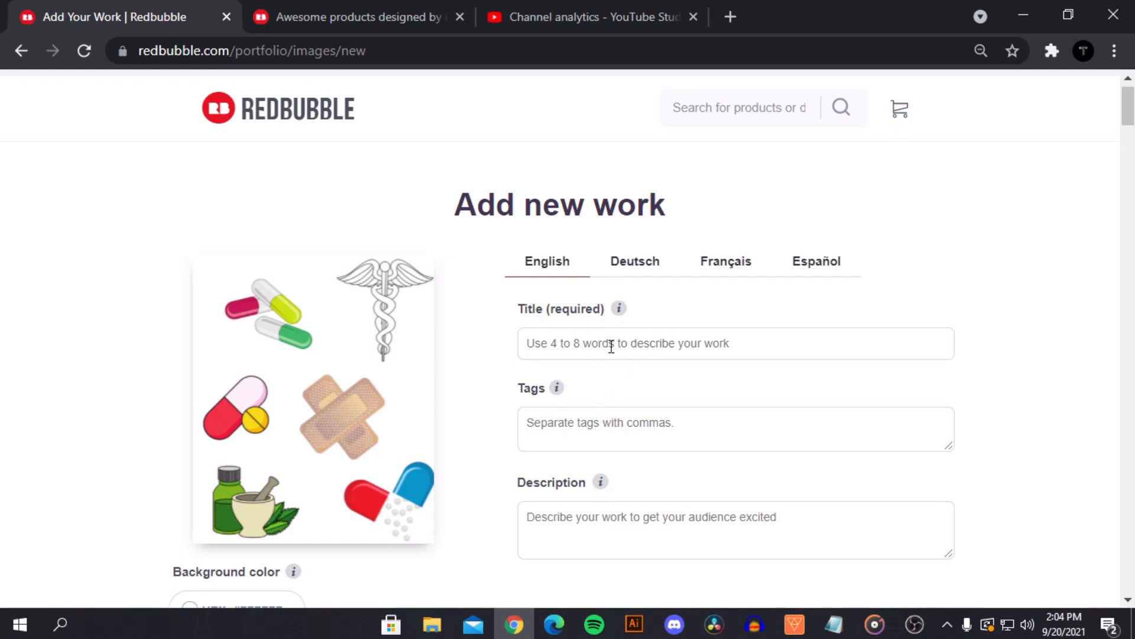
Step: Switch to the pharmacy search results in Edge and copy the word "Pharmacy" from the results heading
key("alt+Tab")
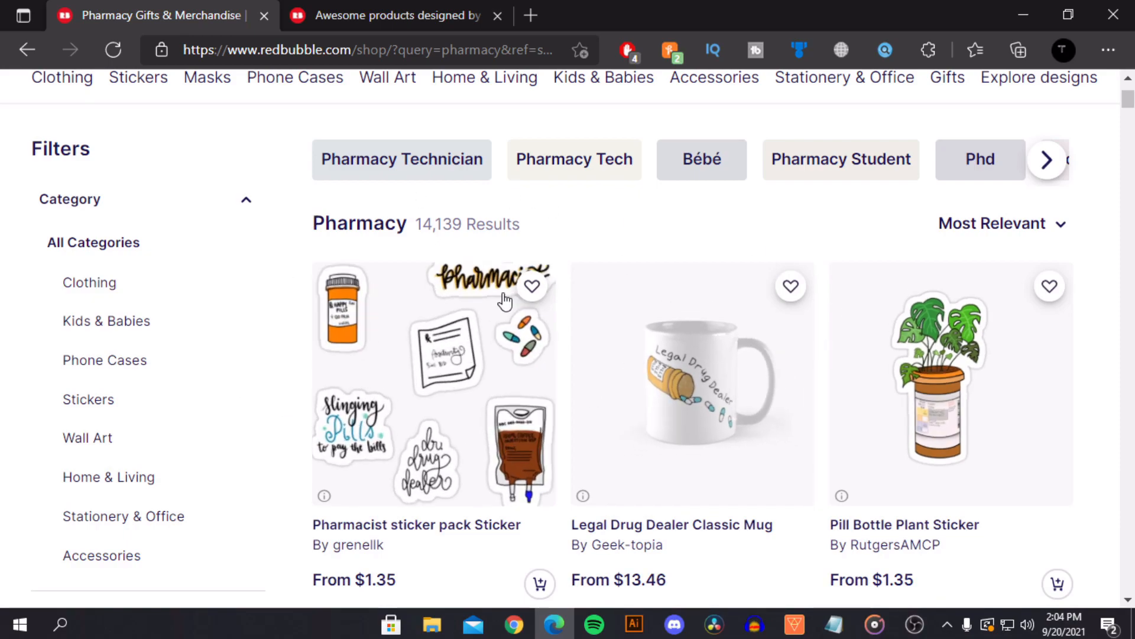
scroll(328, 253, "up", 1)
left_click_drag(315, 303, 410, 308)
key("ctrl+c")
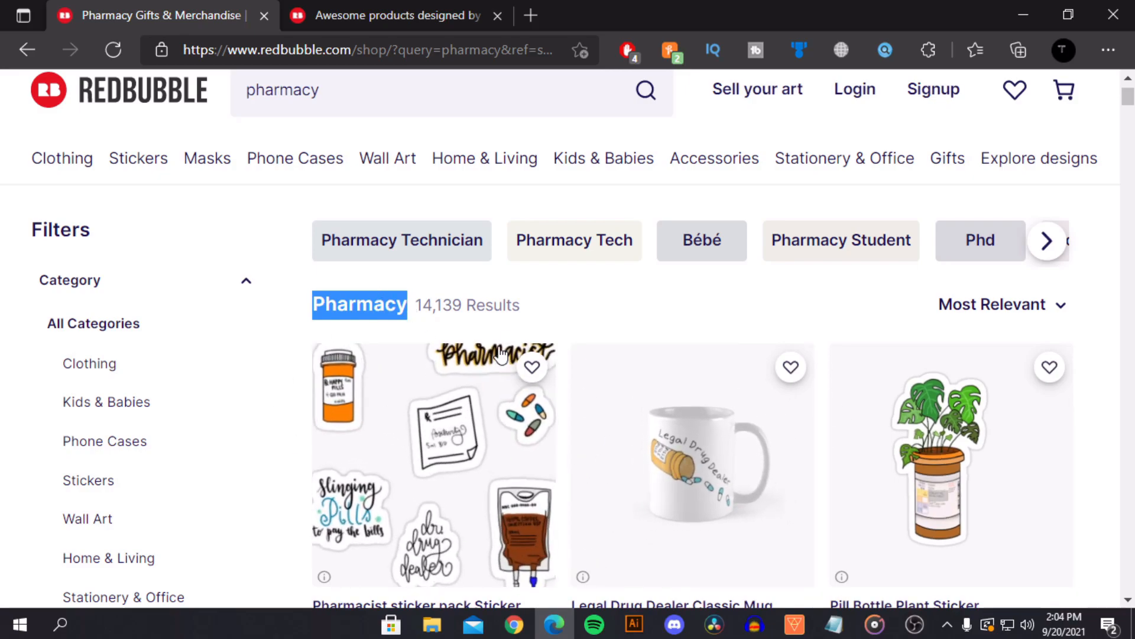
left_click(1049, 240)
left_click(327, 248)
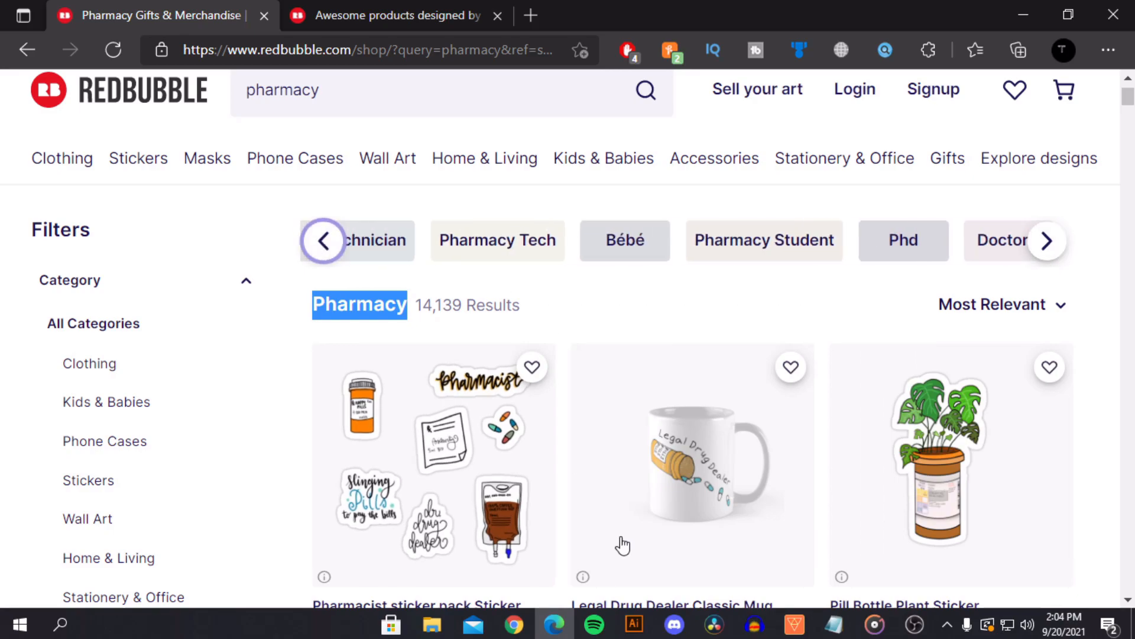
Step: Return to the Add new work form in Chrome and enter "Pharmacy" as the title, first tag and description
left_click(513, 624)
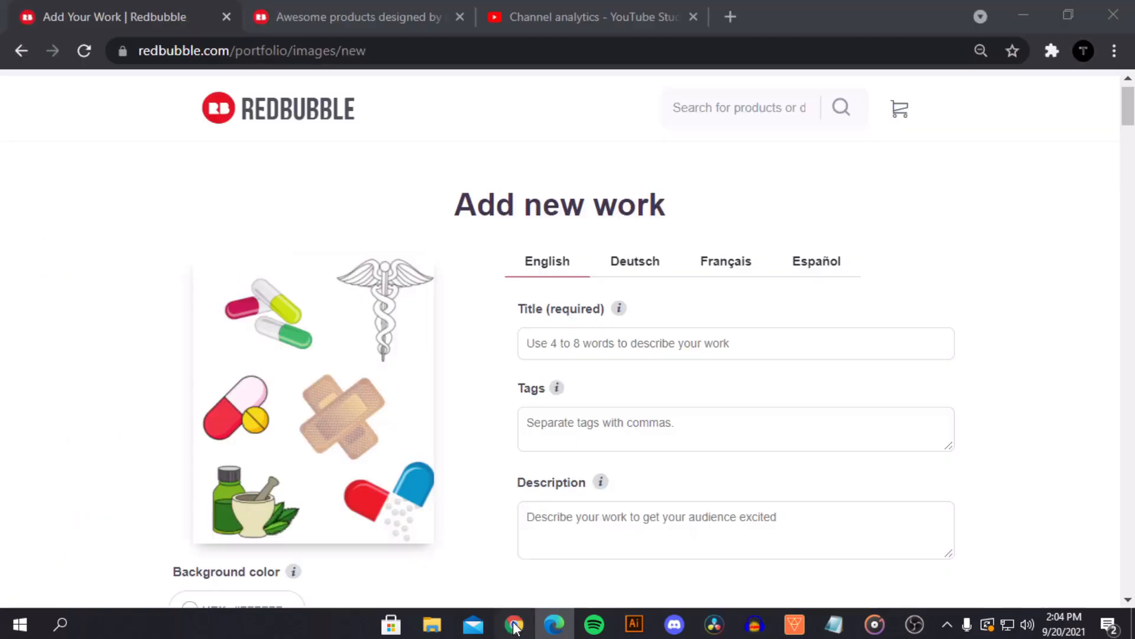
left_click(590, 350)
type("Pharmacy")
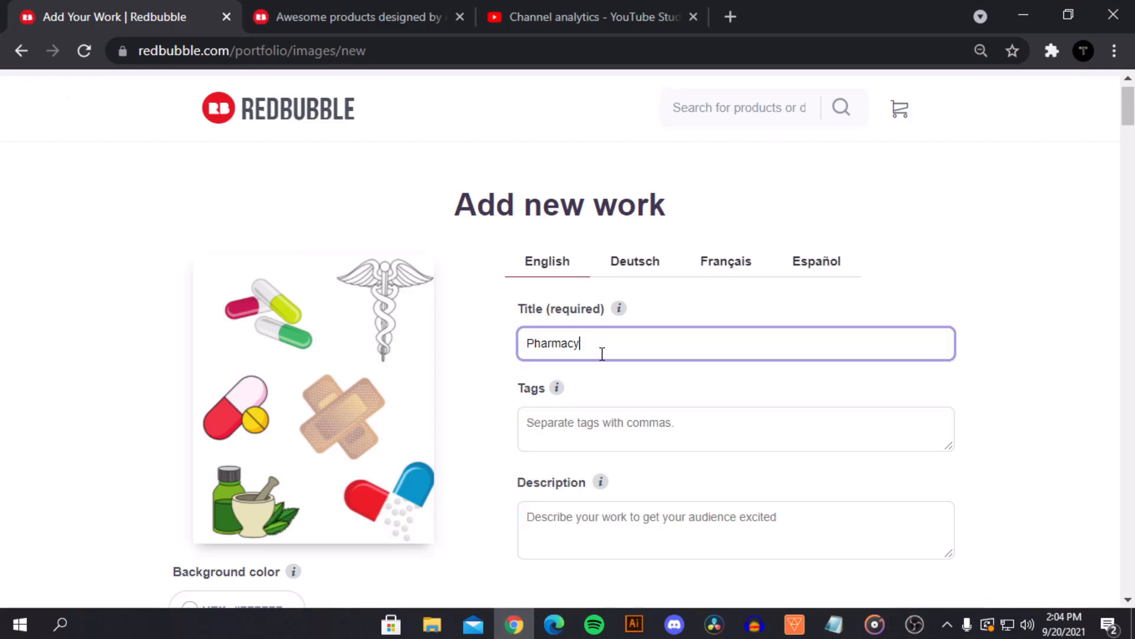
left_click(596, 424)
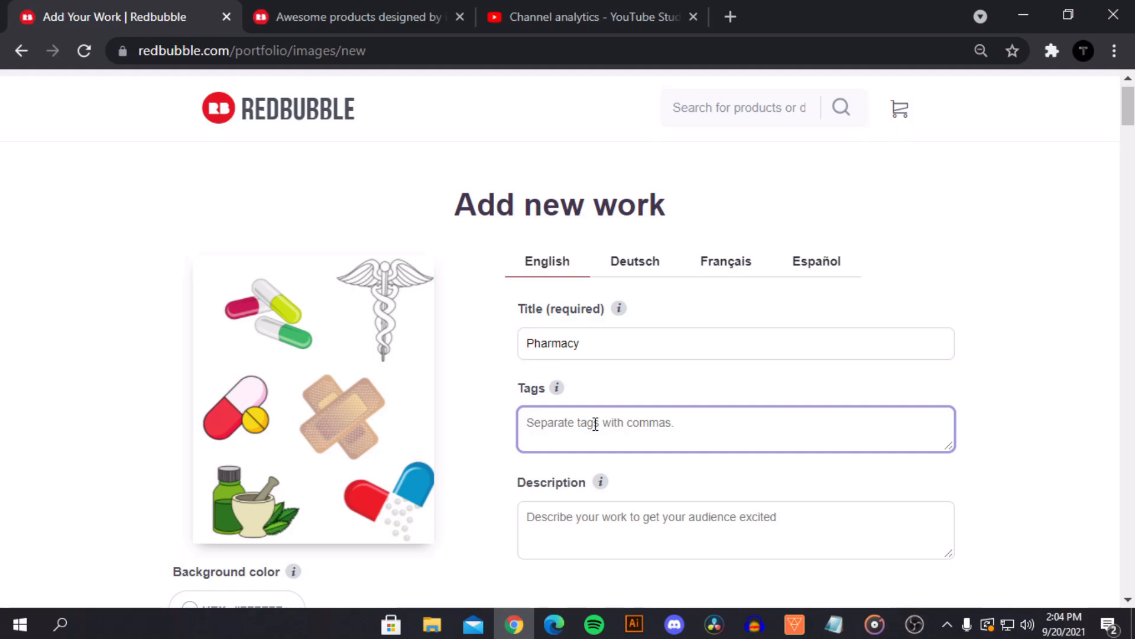
type("Pharmacy")
left_click(586, 511)
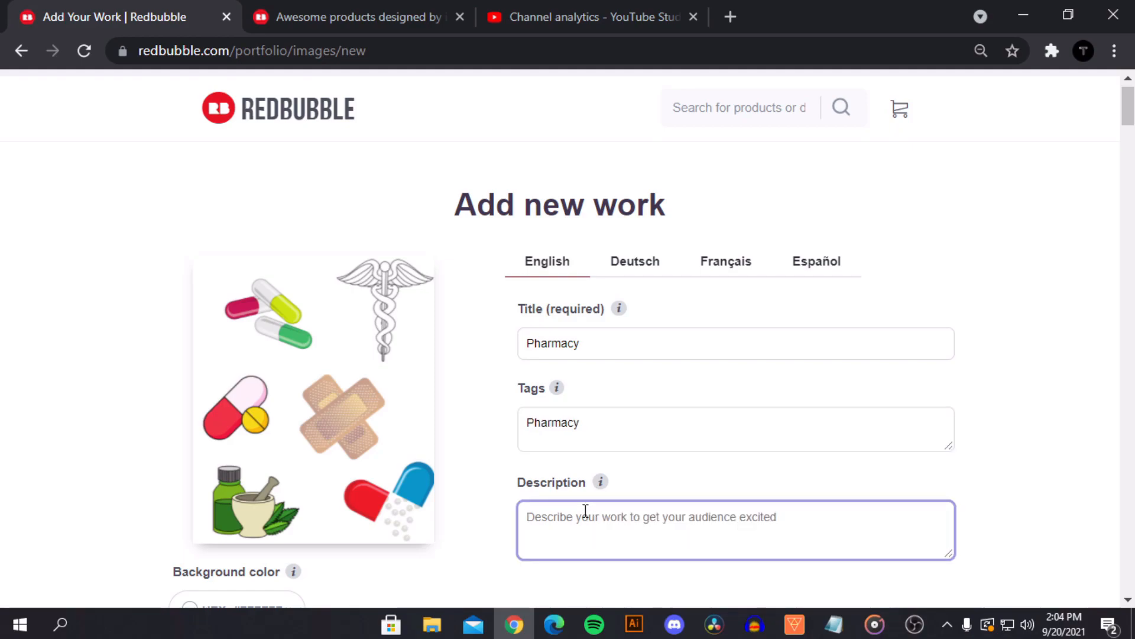
key("ctrl+v")
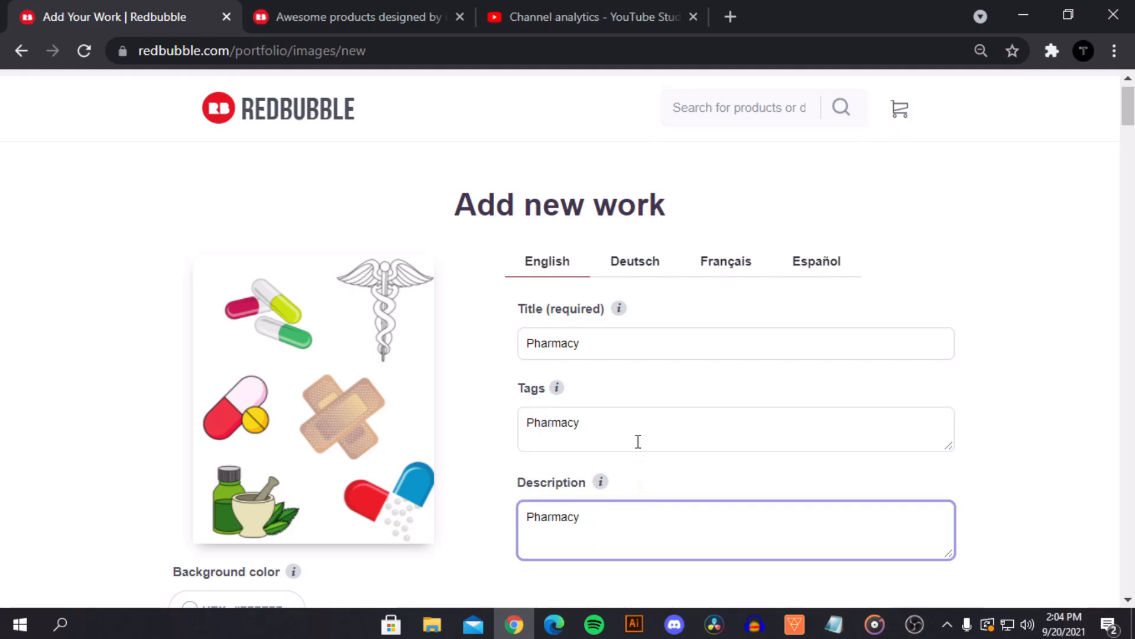
Step: Add a comma after the "Pharmacy" tag to make room for another tag
left_click(627, 349)
left_click(594, 428)
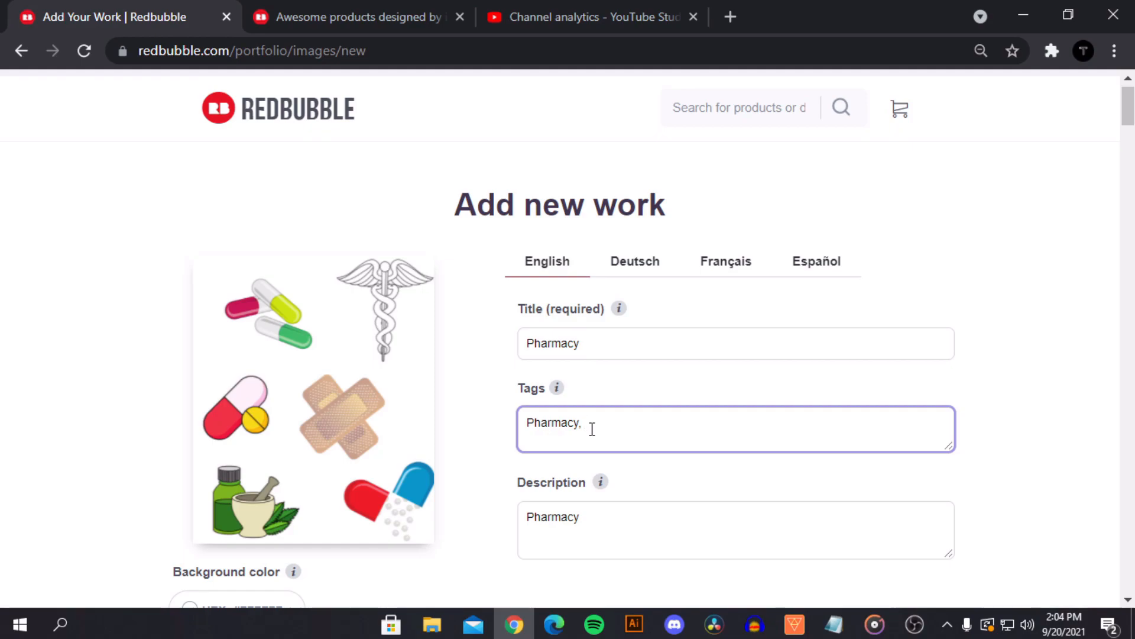
left_click(554, 624)
left_click(513, 624)
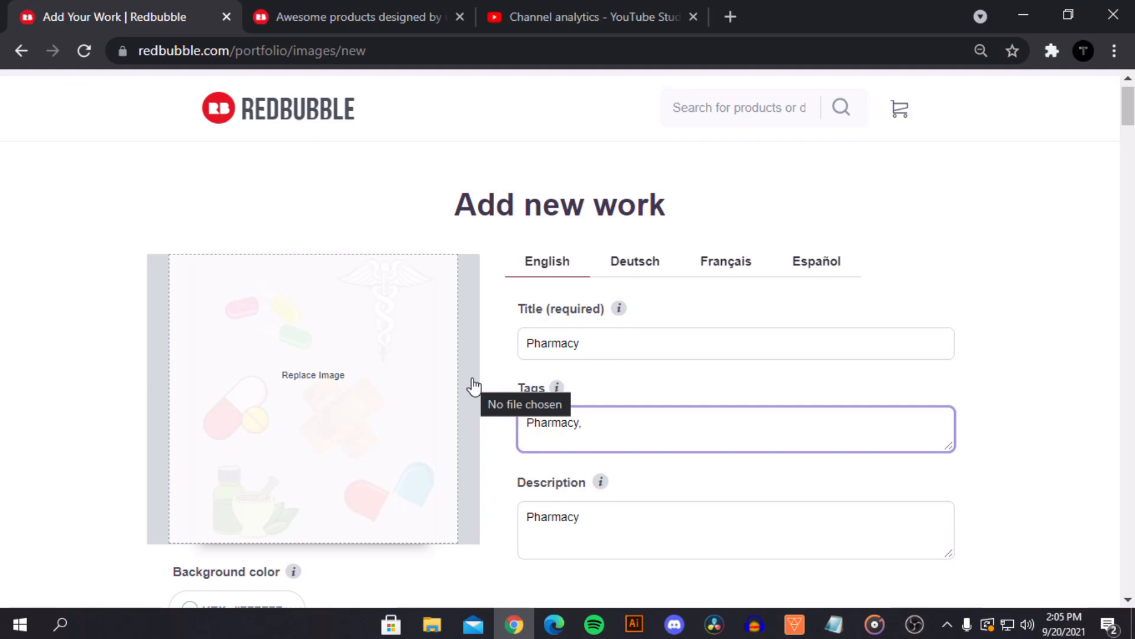
scroll(471, 506, "down", 3)
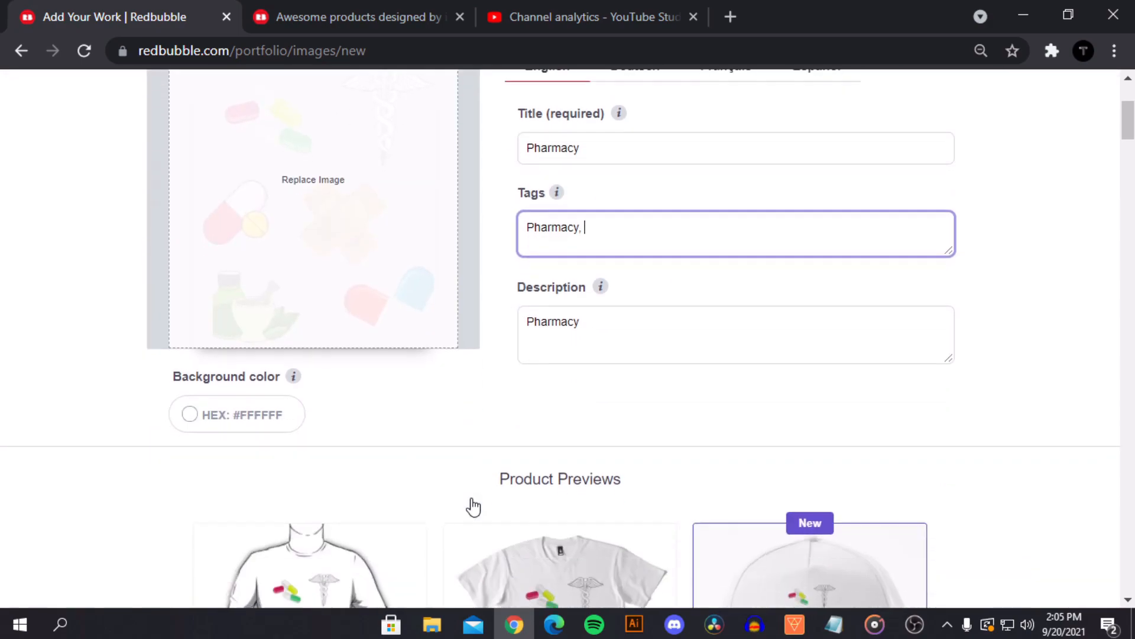
scroll(473, 507, "up", 2)
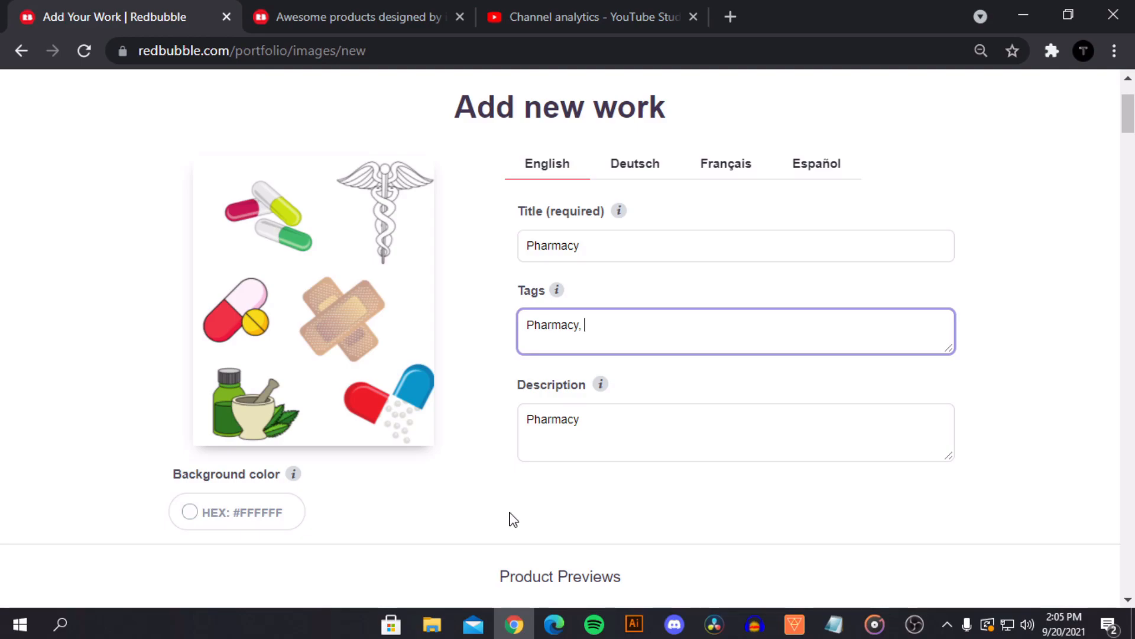
Step: Switch to the Edge search results and copy the suggested keyword "Pharmacy Technician" from above the results
left_click(552, 627)
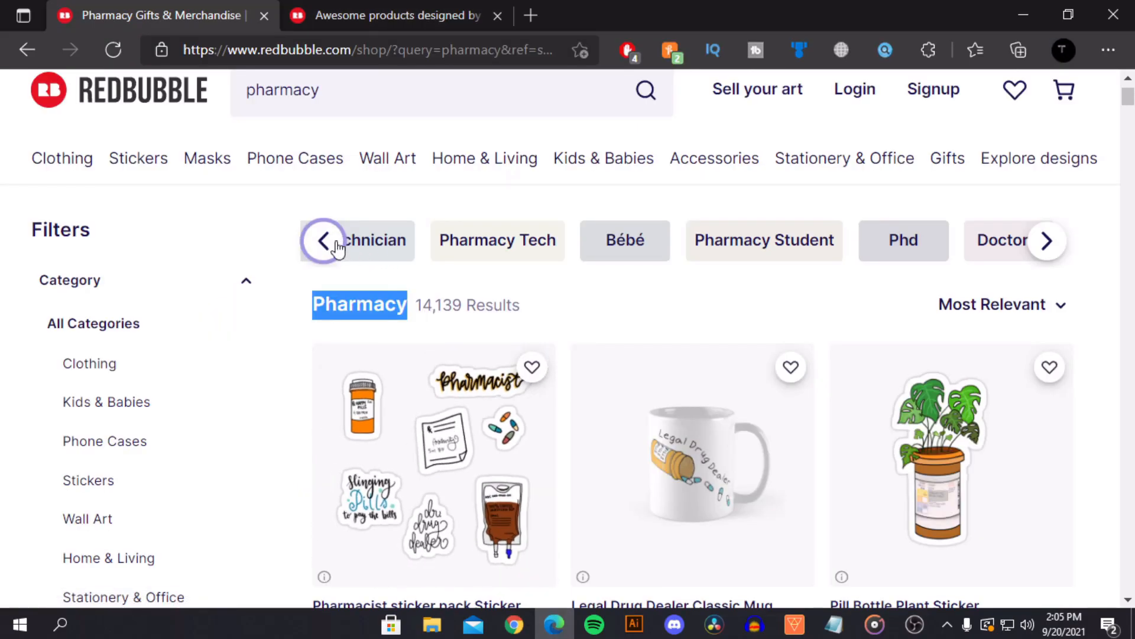
left_click(322, 241)
left_click_drag(307, 224, 490, 250)
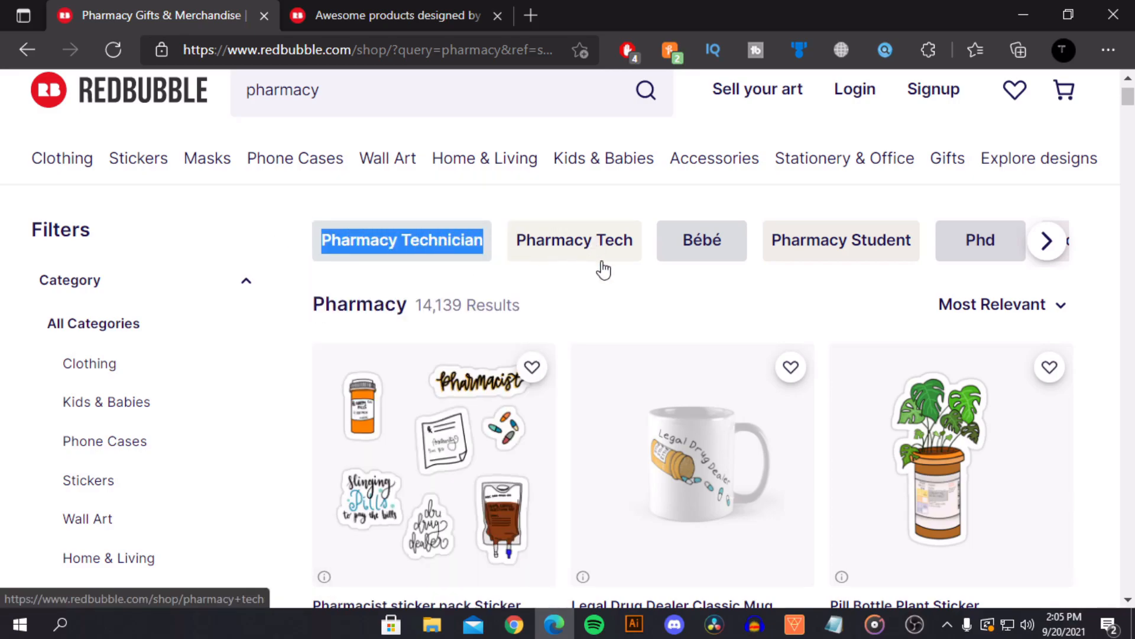
left_click(1047, 240)
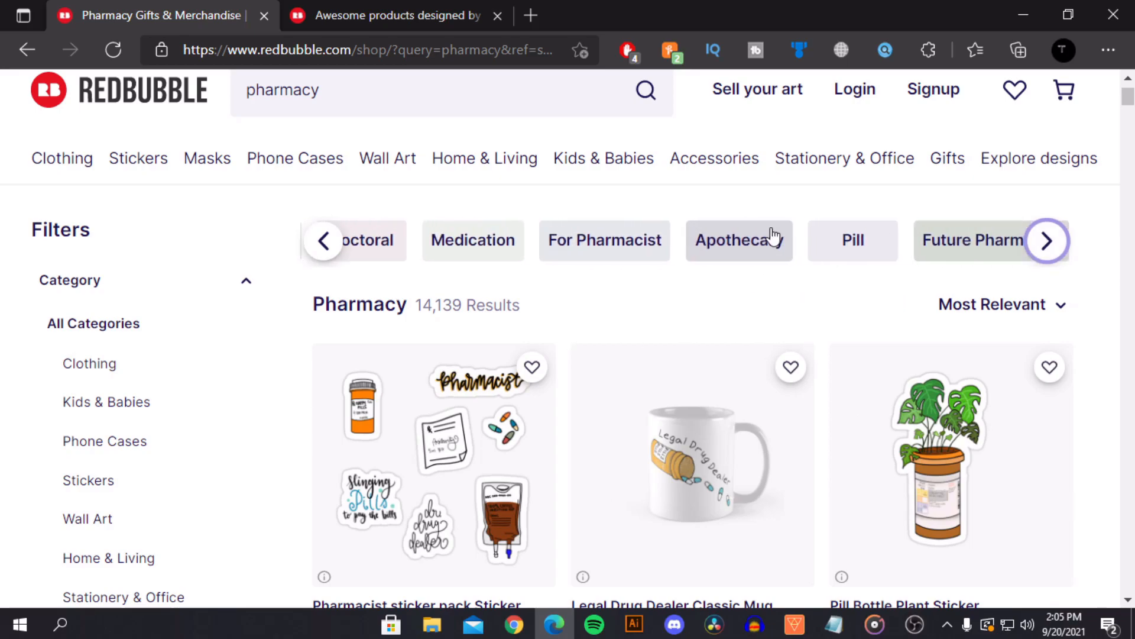
left_click(317, 243)
left_click(322, 241)
right_click(441, 242)
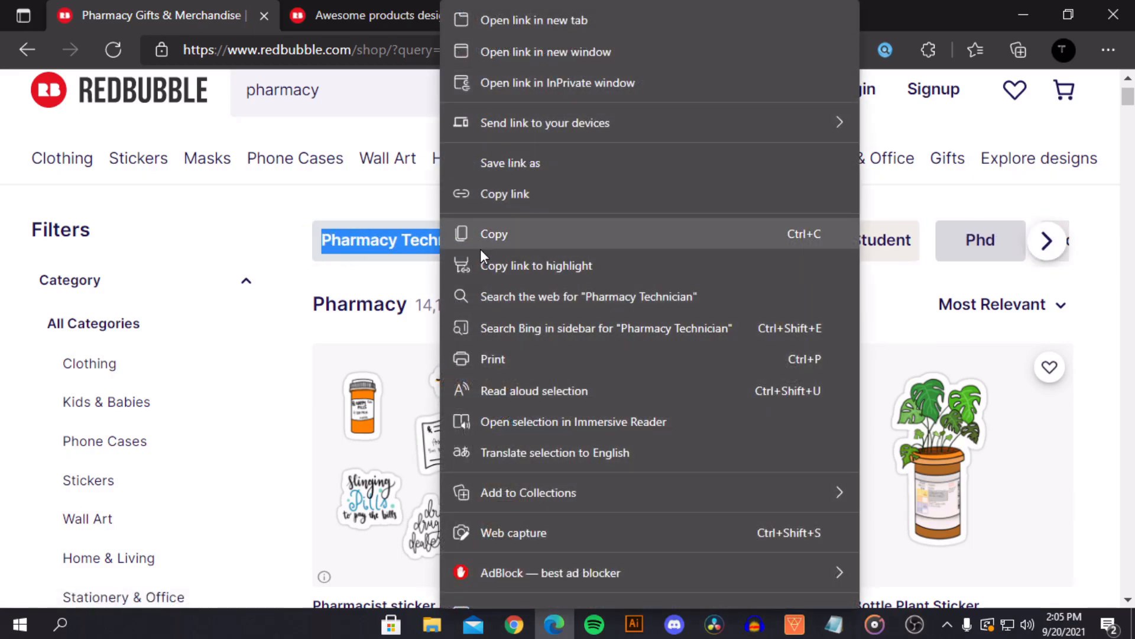
left_click(486, 237)
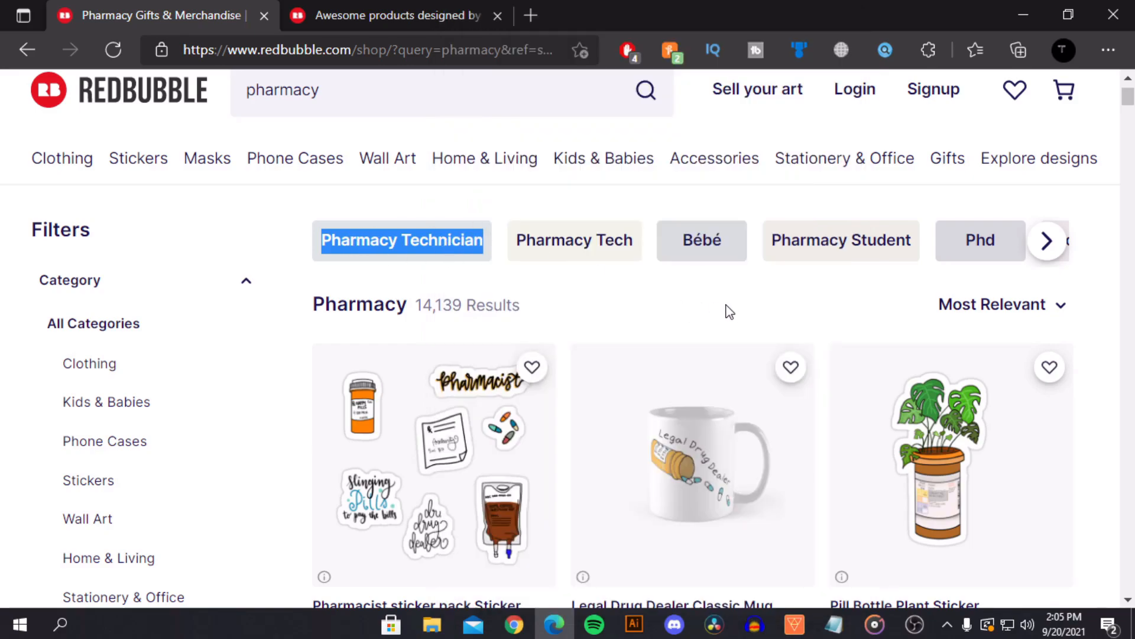
Step: Examine the tags used by the first three pharmacy products, including the full list on the Legal Drug Dealer mug
scroll(728, 313, "down", 3)
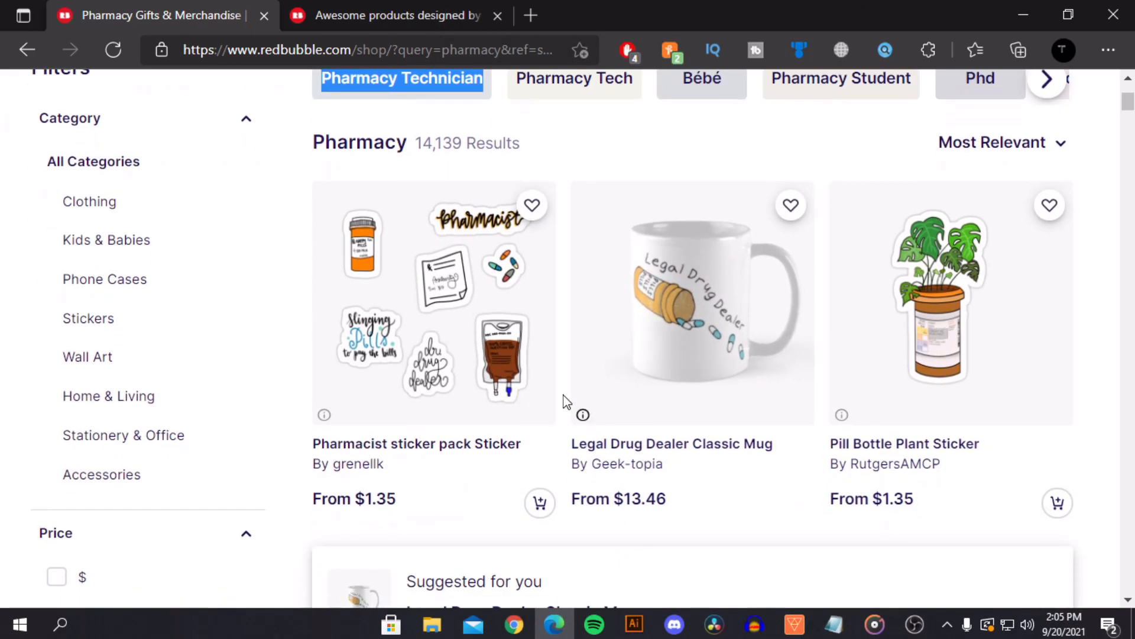
left_click(325, 415)
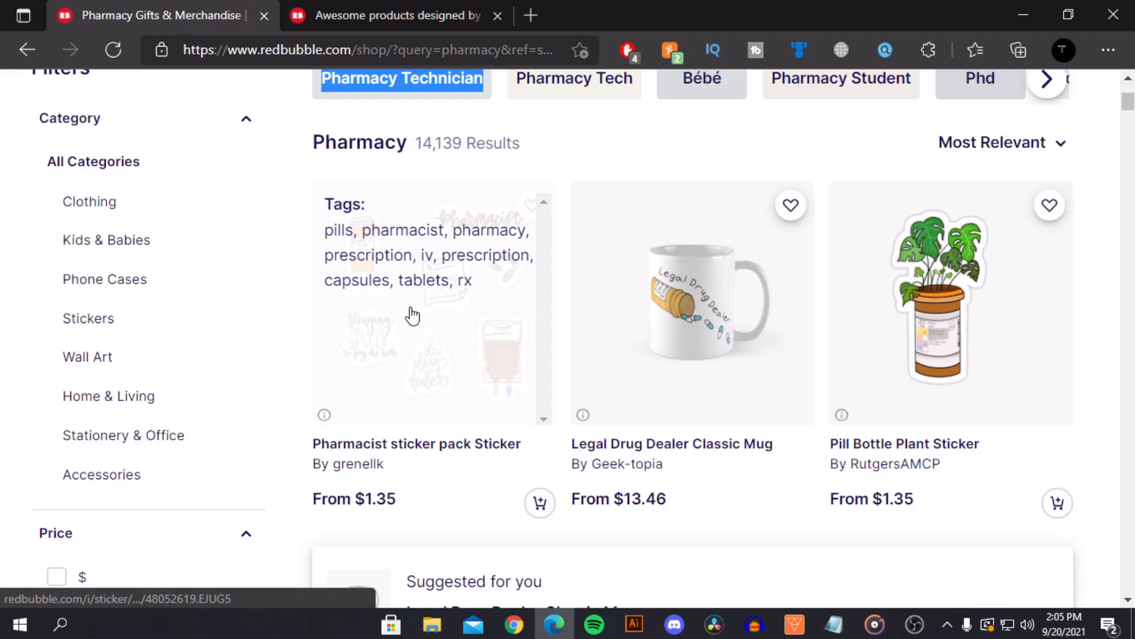
left_click(583, 415)
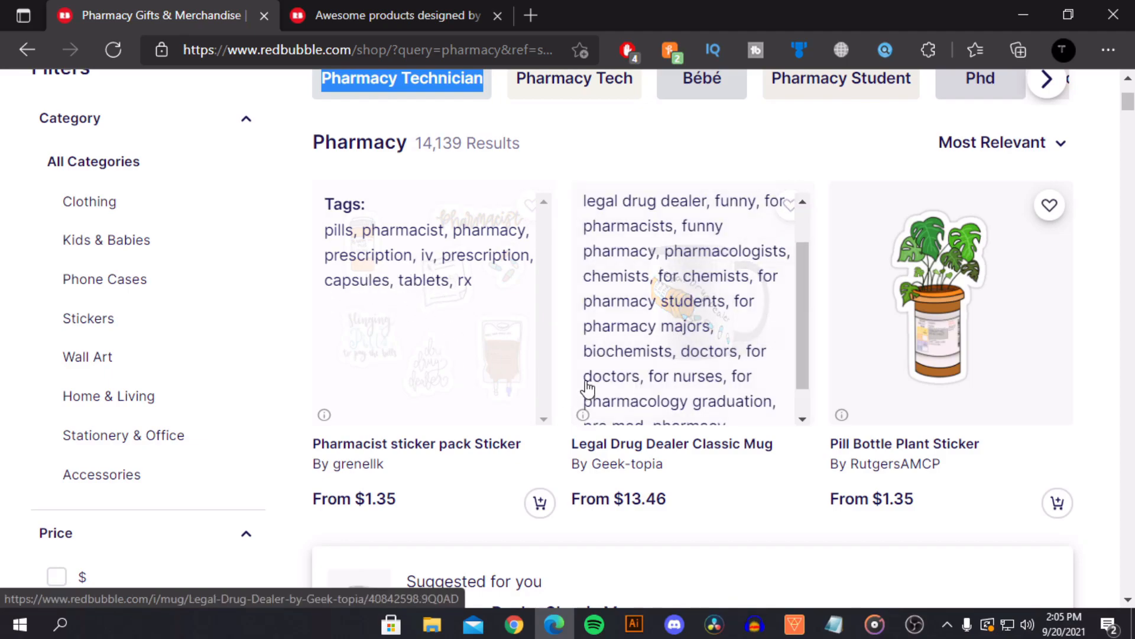
scroll(646, 335, "down", 1)
scroll(645, 335, "up", 3)
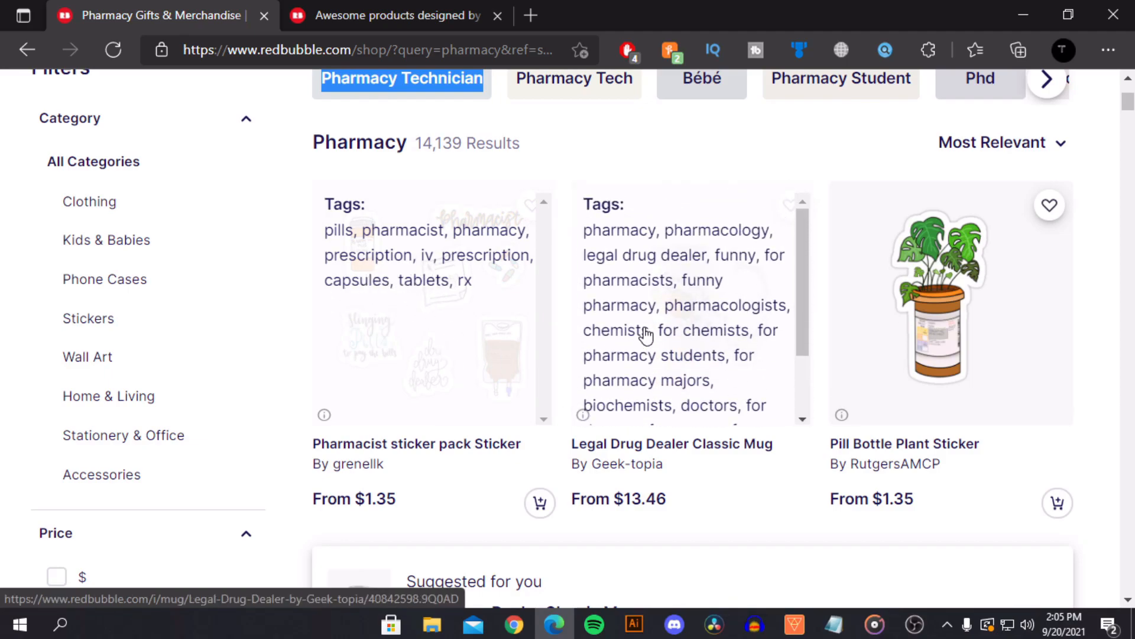
scroll(645, 335, "down", 3)
left_click(841, 414)
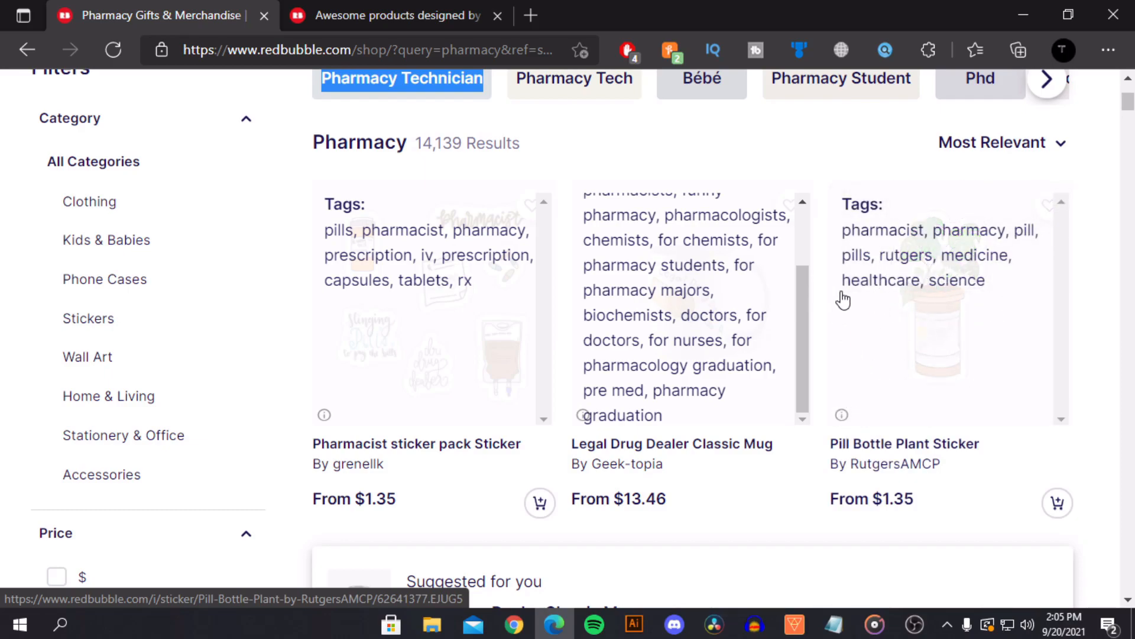
left_click(841, 415)
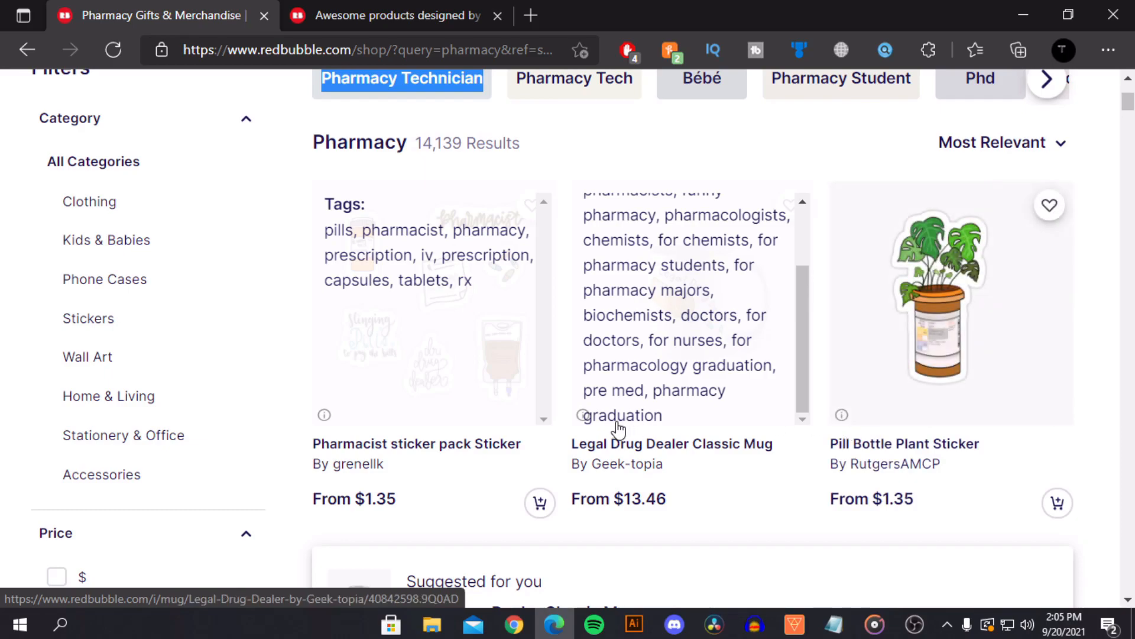
left_click(583, 415)
left_click(324, 415)
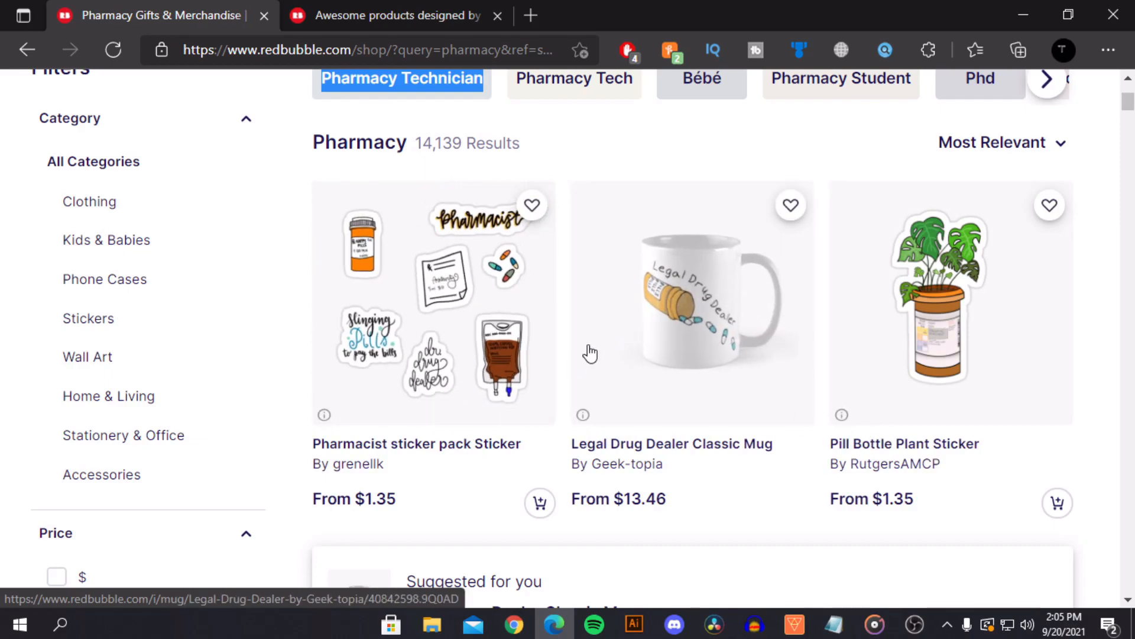
Step: Copy the suggested keyword "Pharmacy Technician" again and paste it after "Pharmacy" in the tags on the Chrome upload form
scroll(600, 347, "up", 3)
scroll(393, 362, "down", 1)
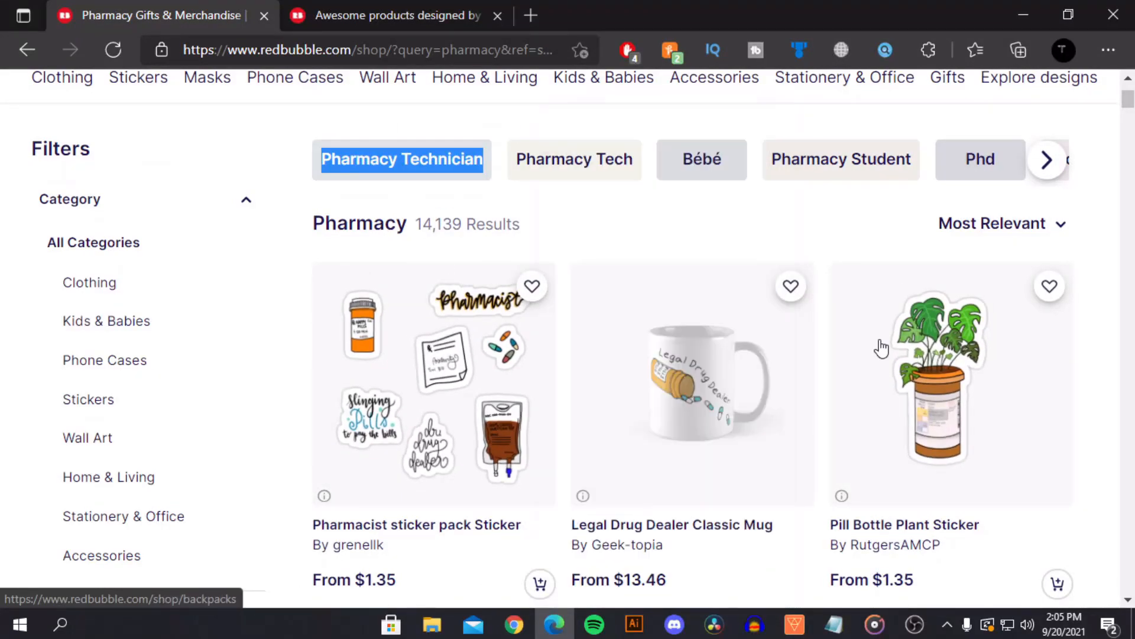
scroll(829, 459, "down", 2)
scroll(850, 418, "up", 1)
scroll(849, 418, "up", 3)
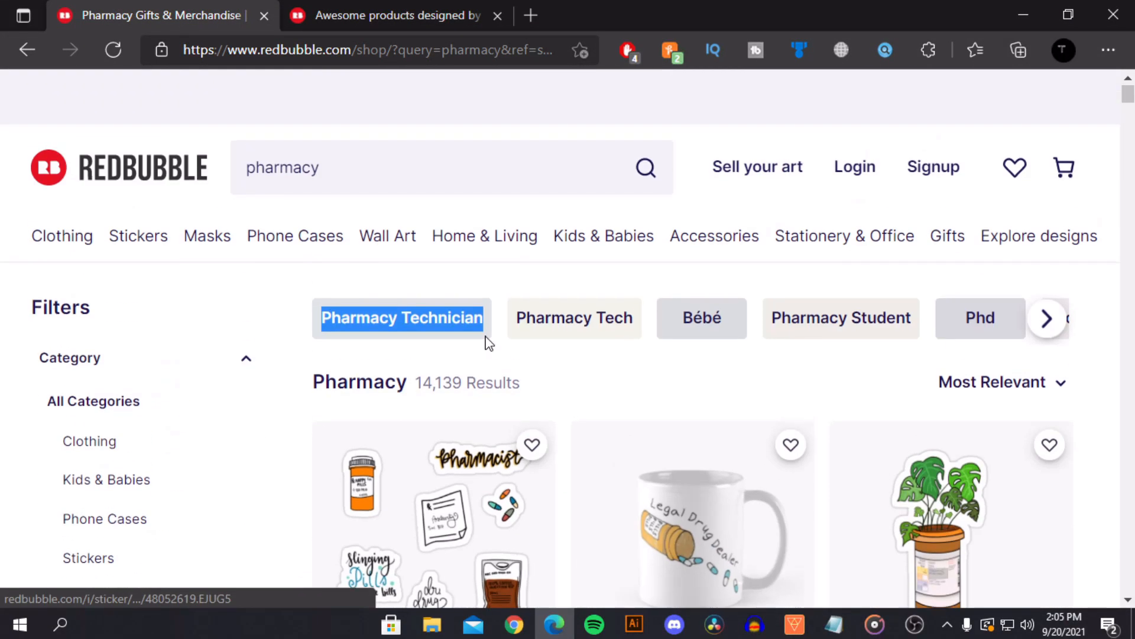
right_click(425, 319)
left_click(477, 236)
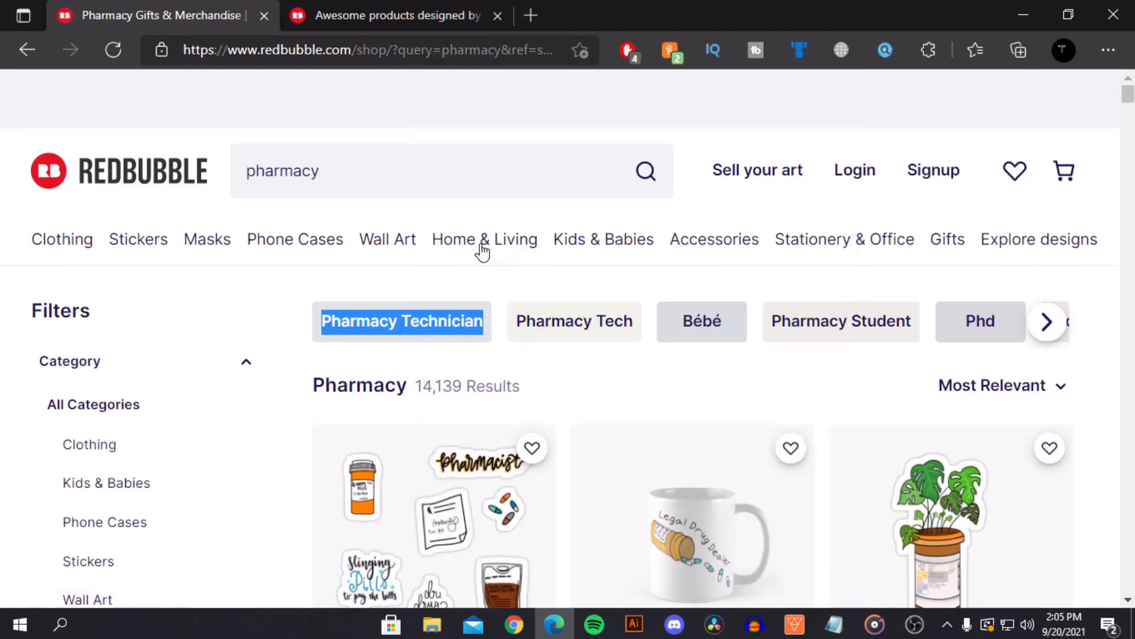
left_click(514, 625)
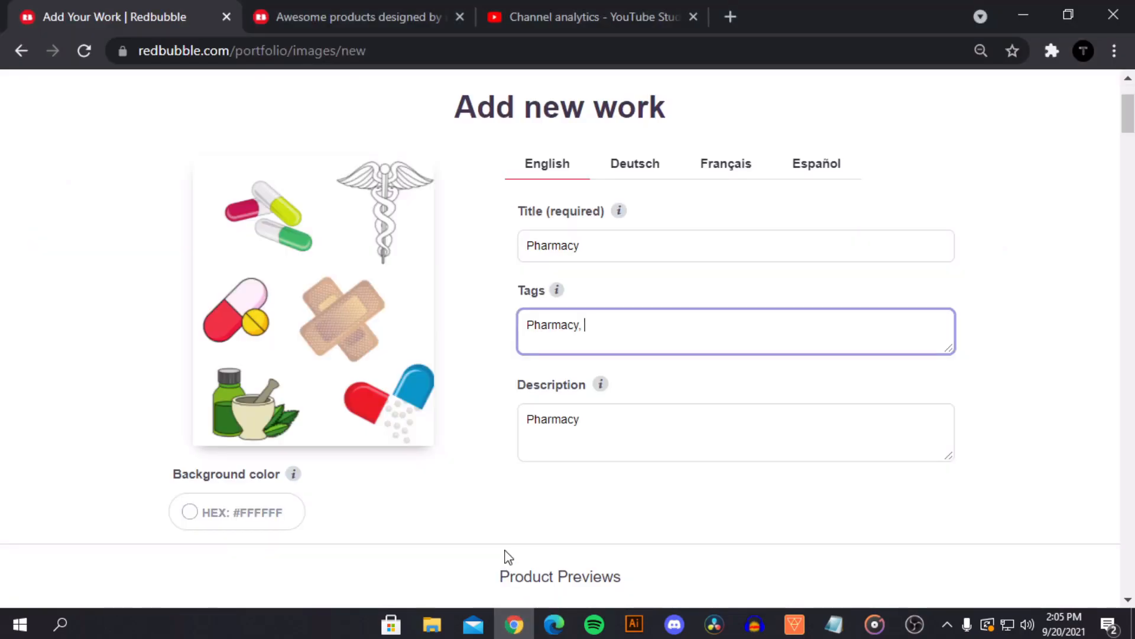
key("ctrl+v")
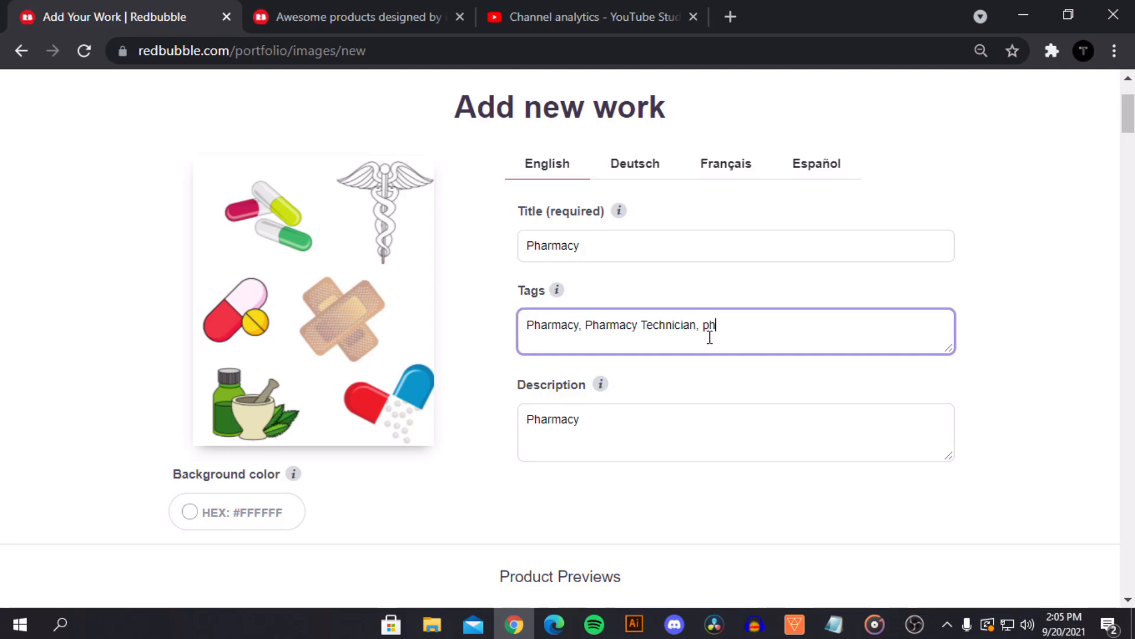
Step: Add the suggested keyword "Pharmacy Student" to the tags after "Pharmacy Technician", followed by a comma
key("BackSpace")
key("BackSpace")
key("alt+Tab")
left_click(714, 390)
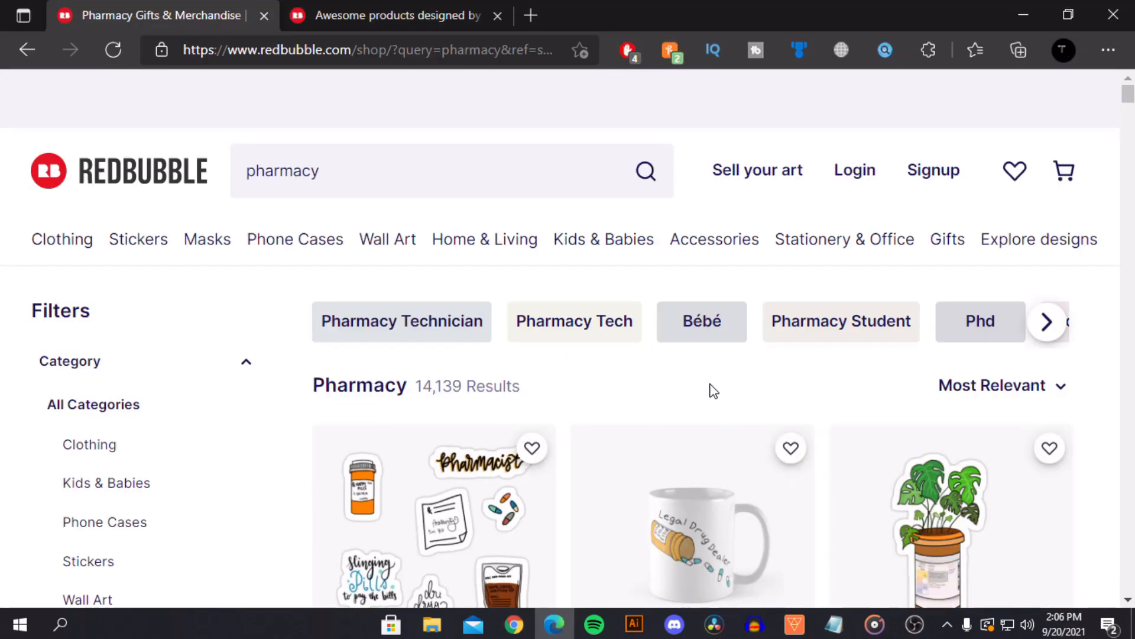
key("alt+Tab")
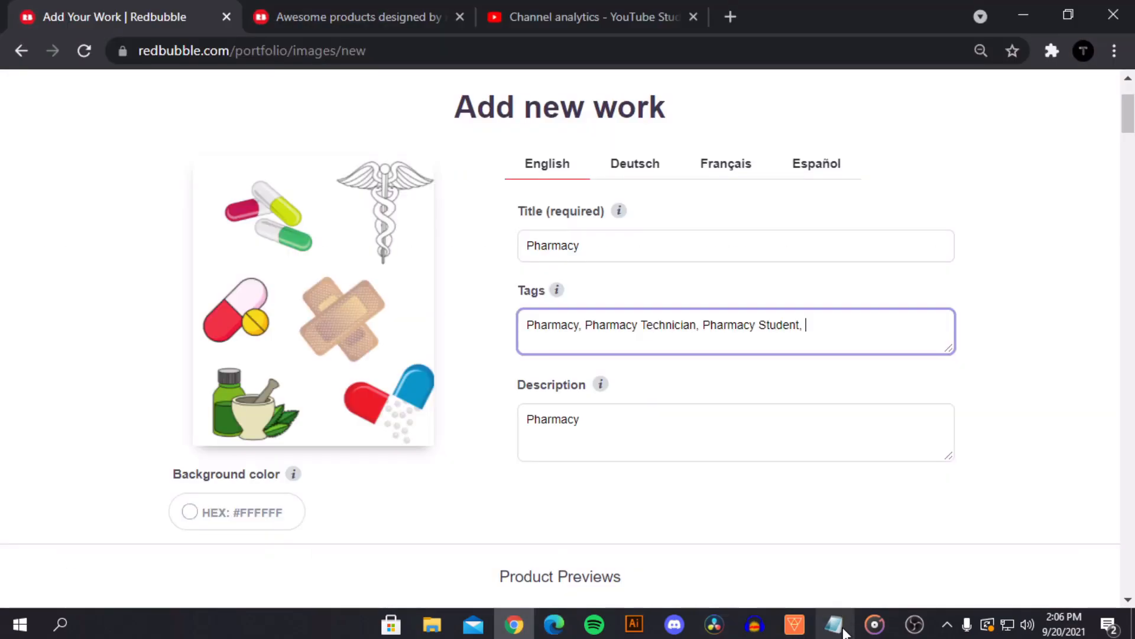
Step: Copy "Pharmacist, medical school, for chemist, for pharmacist, shop name" from the Notepad note and append it to the tags
left_click(835, 624)
left_click_drag(686, 54, 234, 73)
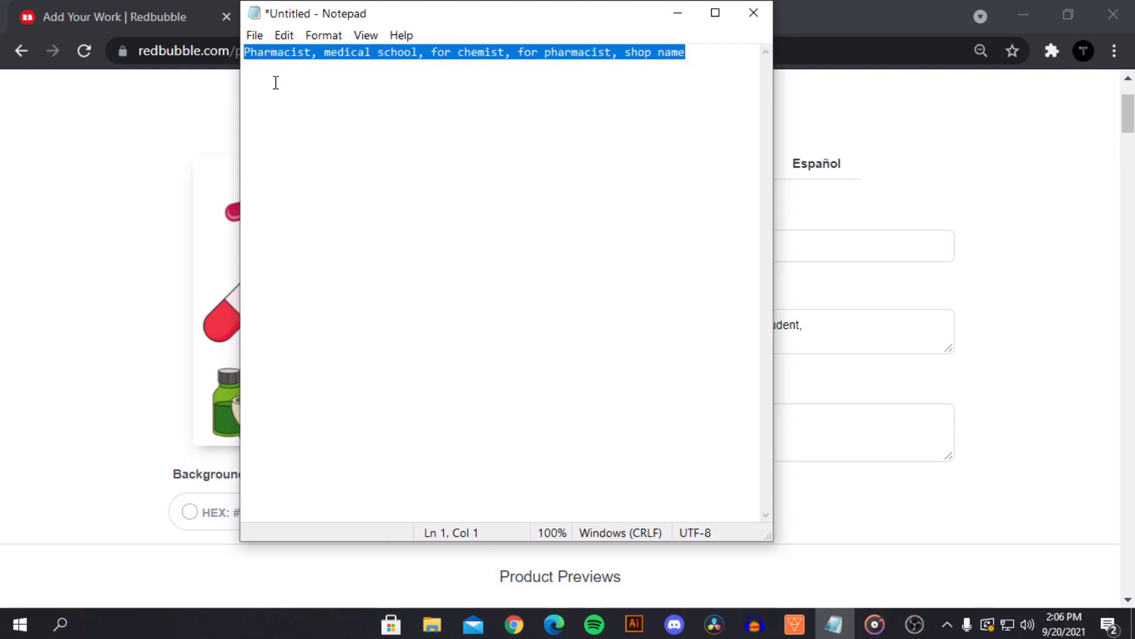
left_click(816, 309)
left_click(816, 309)
key("ctrl+v")
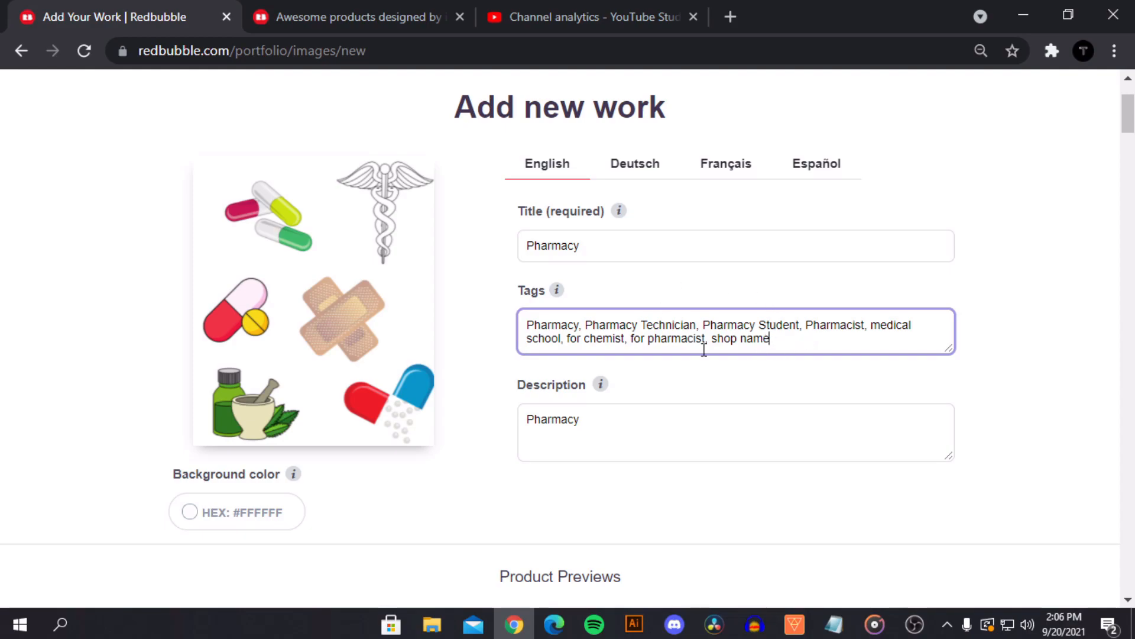
Step: Append ", Pharmacy Student, Pharmacist, medical school, for chemist, for pharmacist, shop name" to the description, copying the keywords from the tags
left_click_drag(768, 343, 714, 342)
left_click(789, 344)
left_click(699, 447)
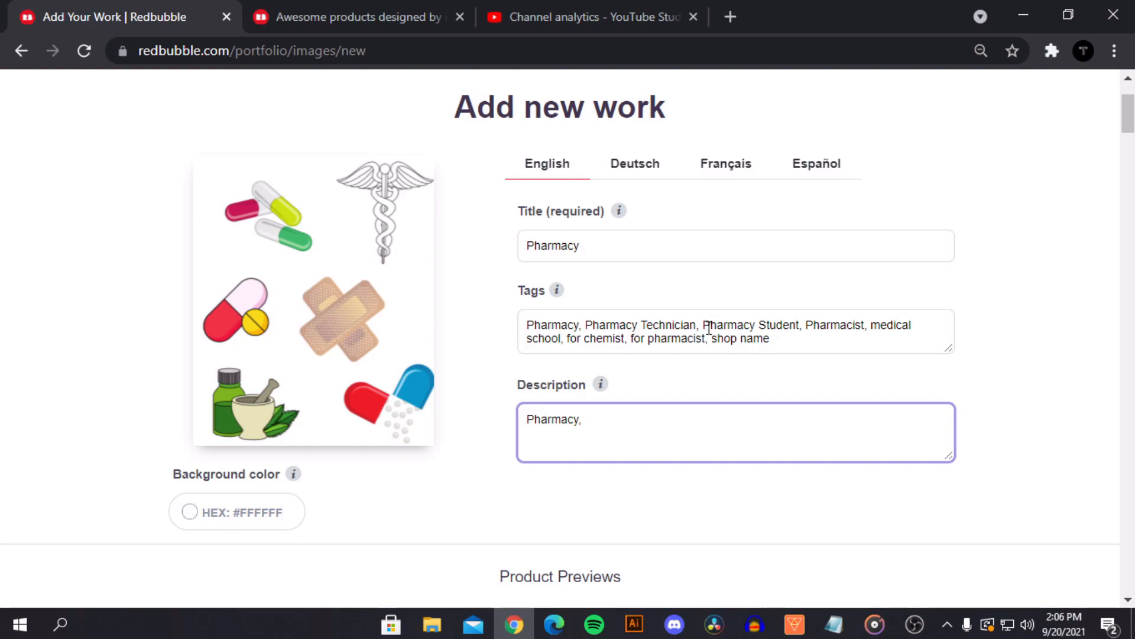
left_click_drag(704, 327, 773, 338)
right_click(744, 340)
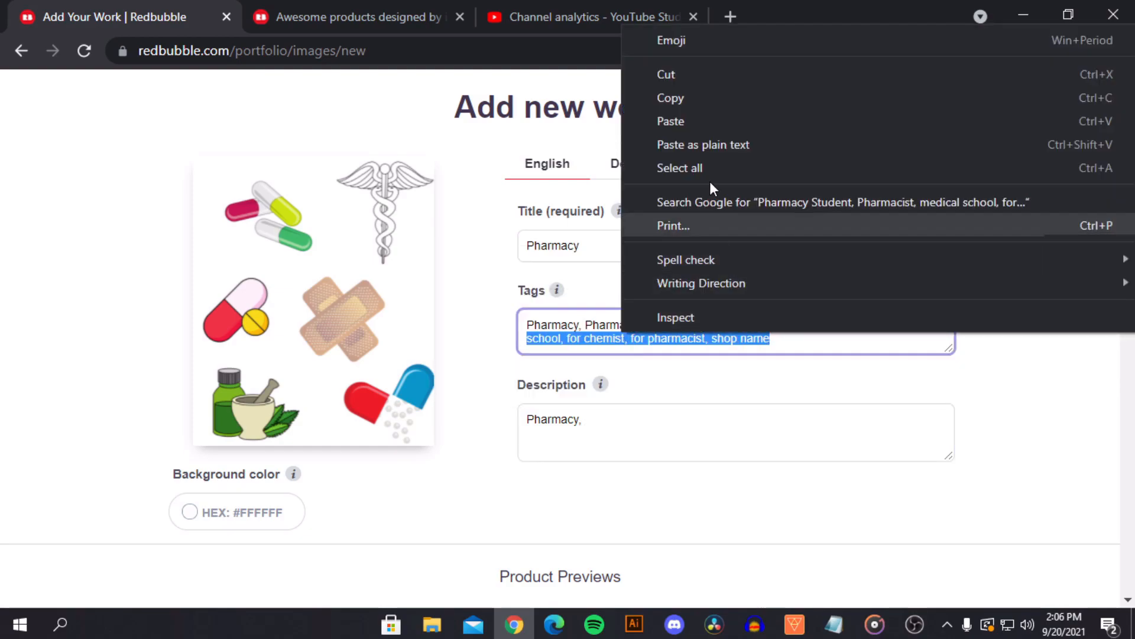
left_click(693, 96)
left_click(647, 438)
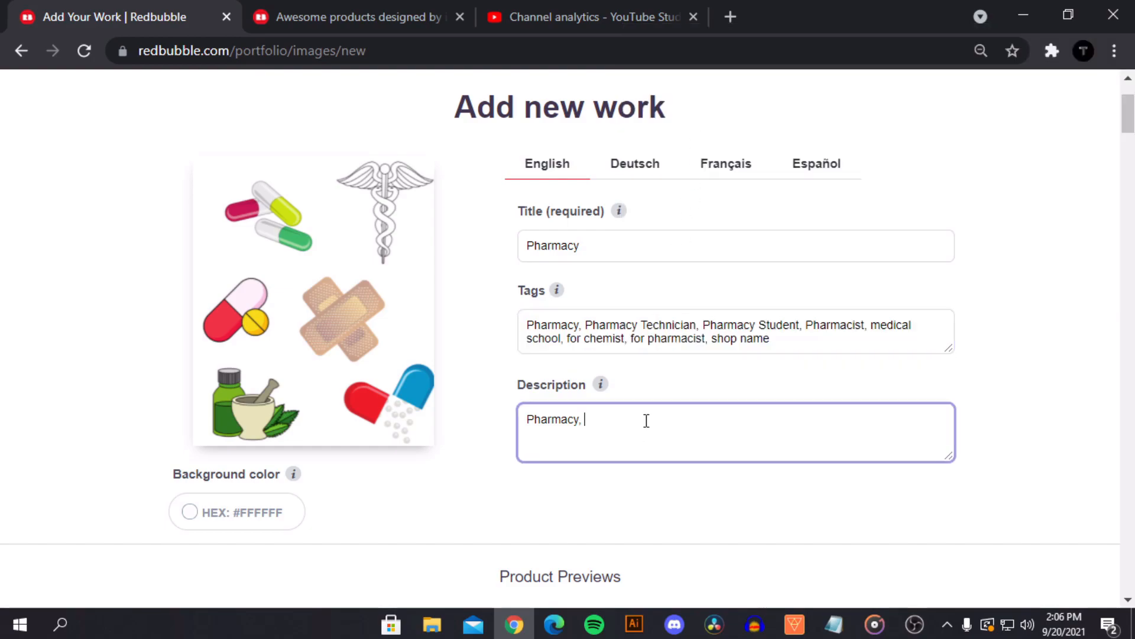
key("ctrl+v")
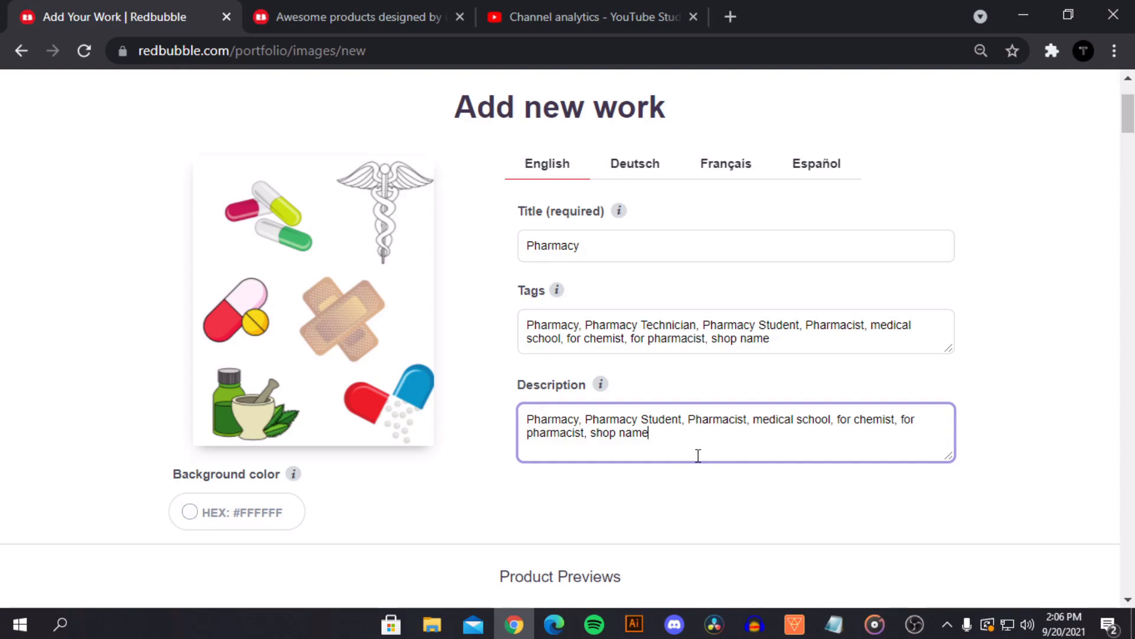
Step: Open the Caps product for editing in the product previews and scale its design to 10%
scroll(690, 448, "down", 5)
scroll(659, 426, "down", 6)
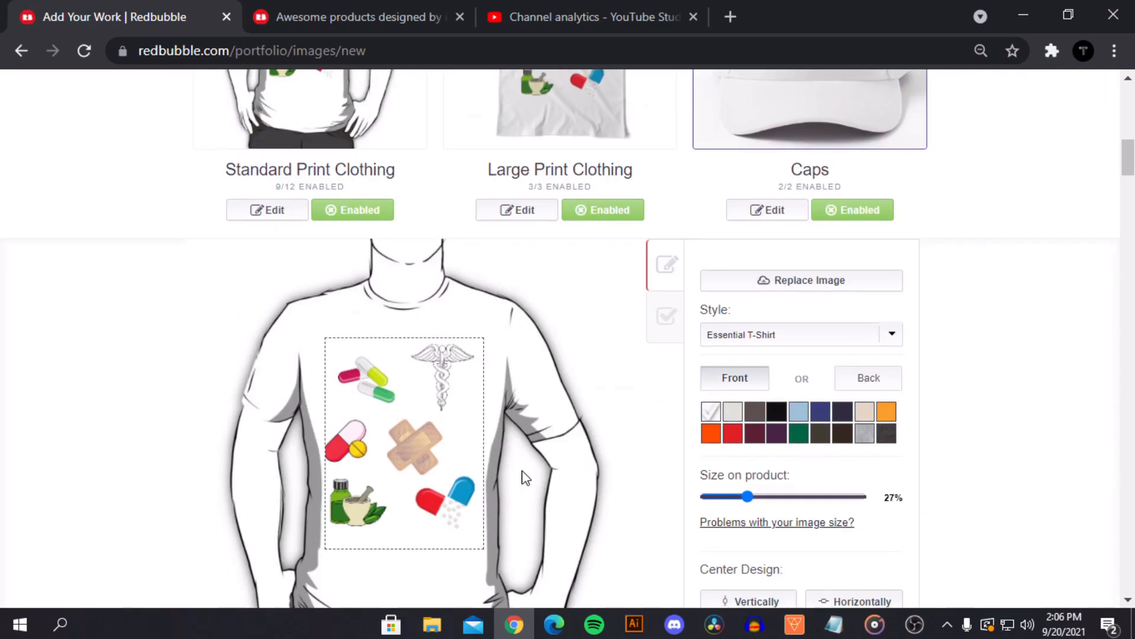
scroll(473, 385, "up", 2)
scroll(568, 223, "down", 1)
left_click(518, 256)
scroll(473, 331, "down", 3)
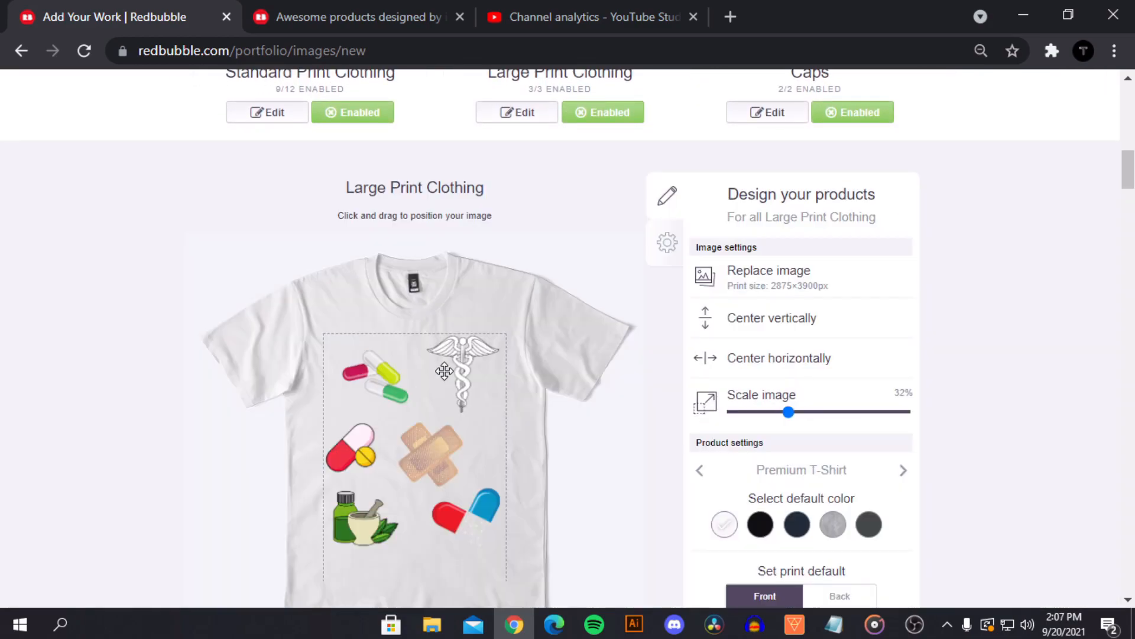
scroll(787, 307, "up", 5)
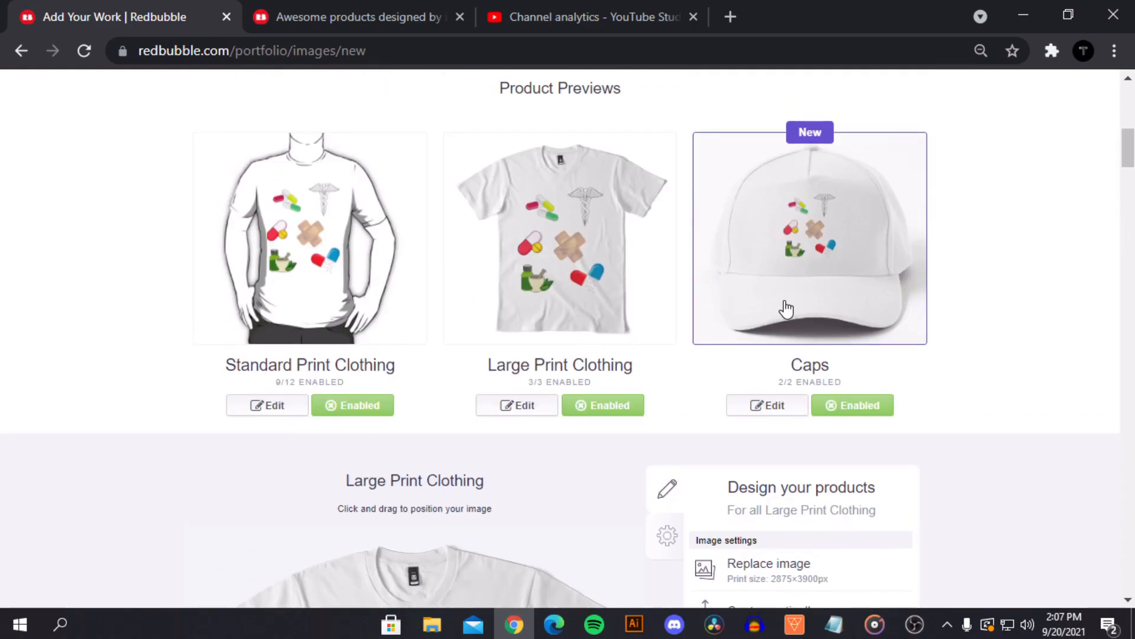
left_click(789, 293)
scroll(787, 355, "down", 5)
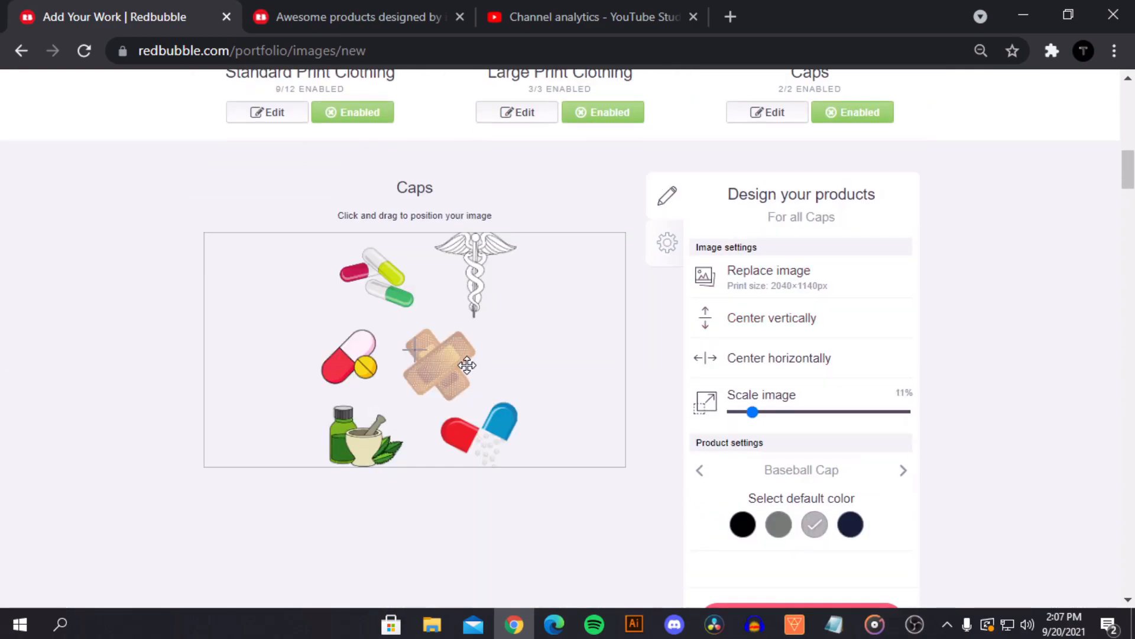
left_click_drag(752, 412, 751, 413)
scroll(473, 383, "down", 5)
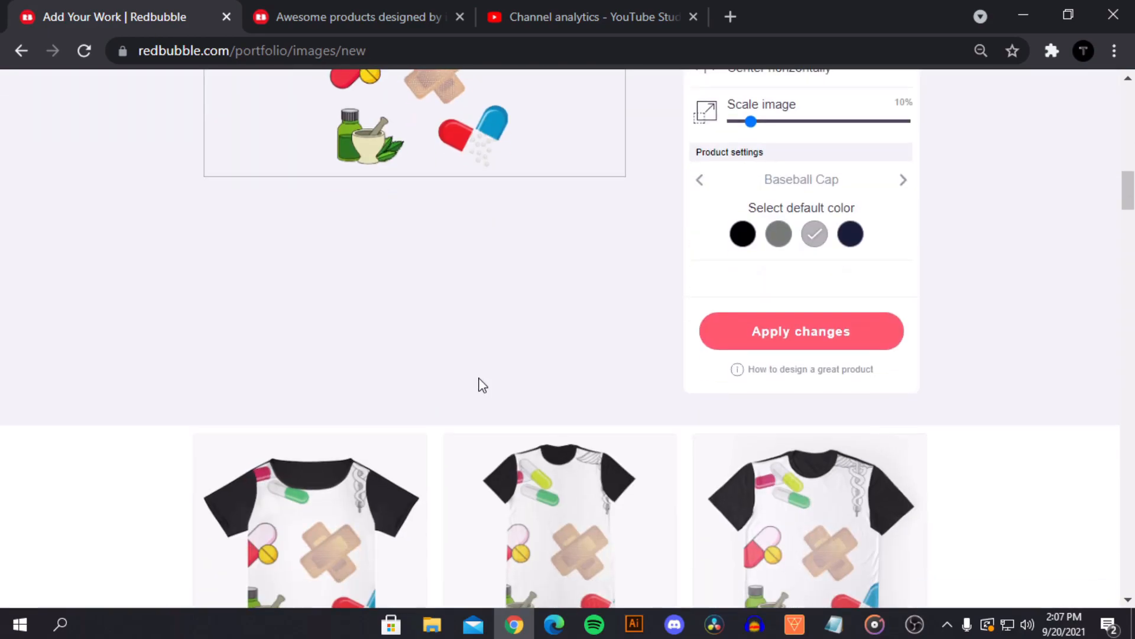
Step: Scale the design on Large Print Clothing to 22% and move it higher on the T-shirt's chest
scroll(476, 383, "up", 12)
left_click(519, 377)
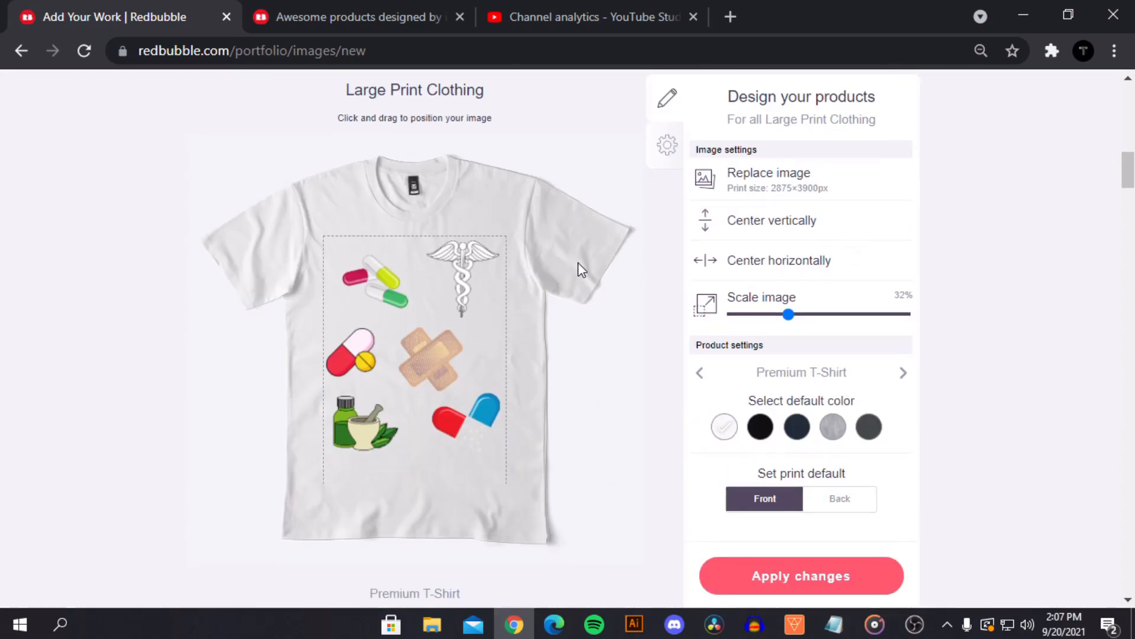
left_click(771, 314)
left_click_drag(423, 374, 422, 343)
scroll(516, 372, "down", 8)
scroll(438, 401, "up", 17)
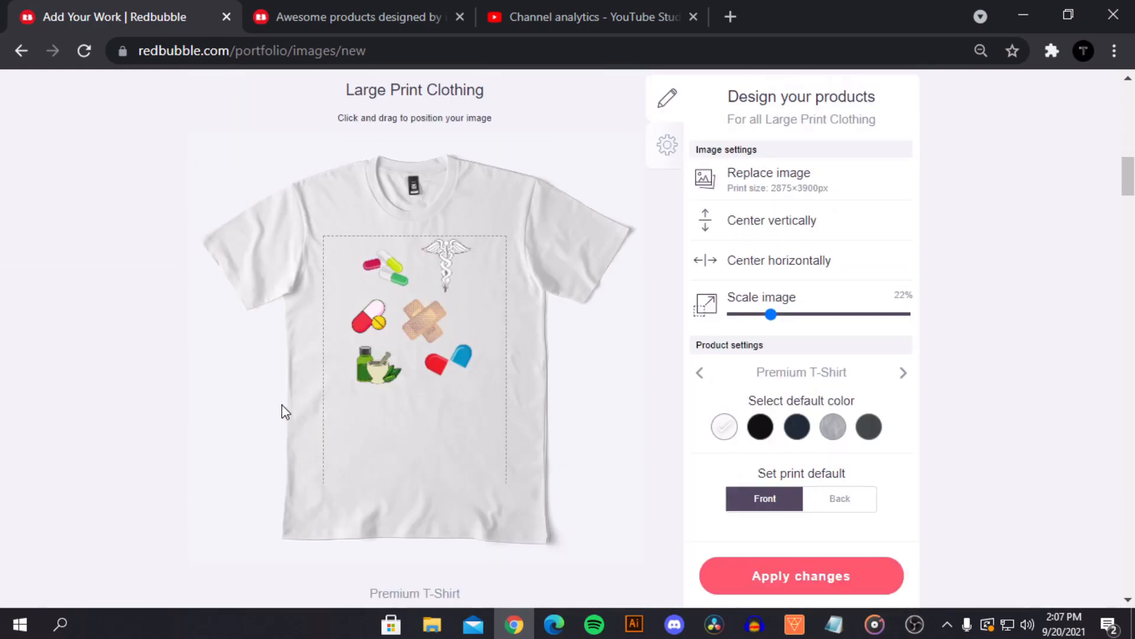
Step: Open Standard Print Clothing for editing and set the design's size on the product to 24%
scroll(337, 348, "down", 5)
scroll(337, 348, "up", 5)
scroll(338, 348, "down", 5)
scroll(337, 347, "up", 5)
left_click(314, 323)
left_click(743, 301)
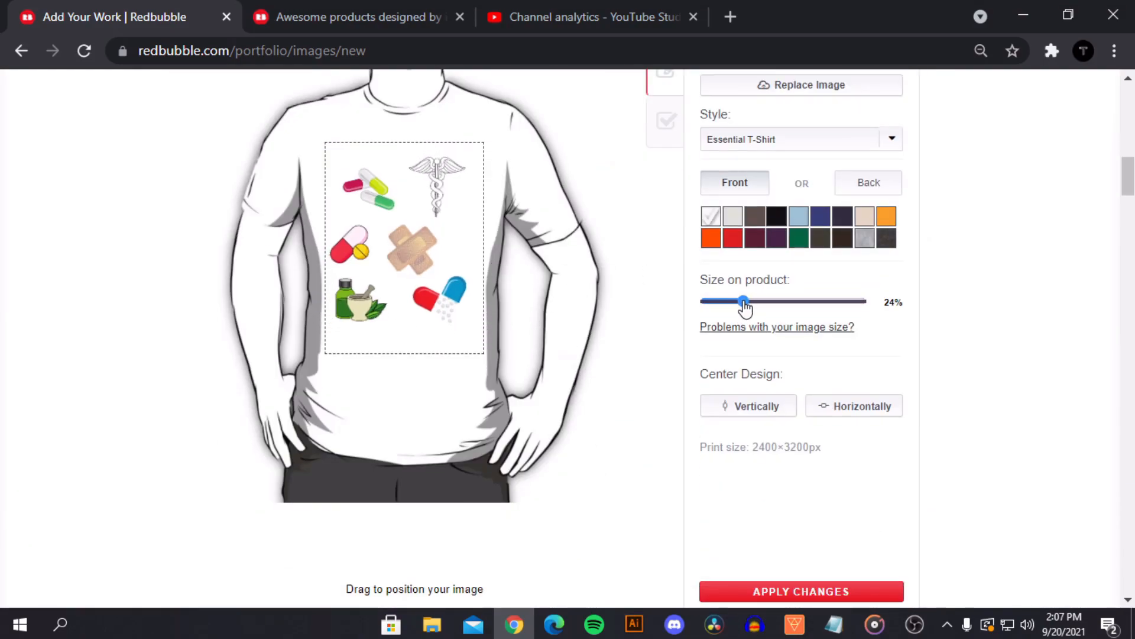
Step: Open Graphic T-Shirt Dresses for editing, apply an offset grid pattern and reduce the image scale
scroll(437, 274, "down", 11)
scroll(586, 331, "up", 7)
scroll(561, 327, "down", 3)
left_click(562, 327)
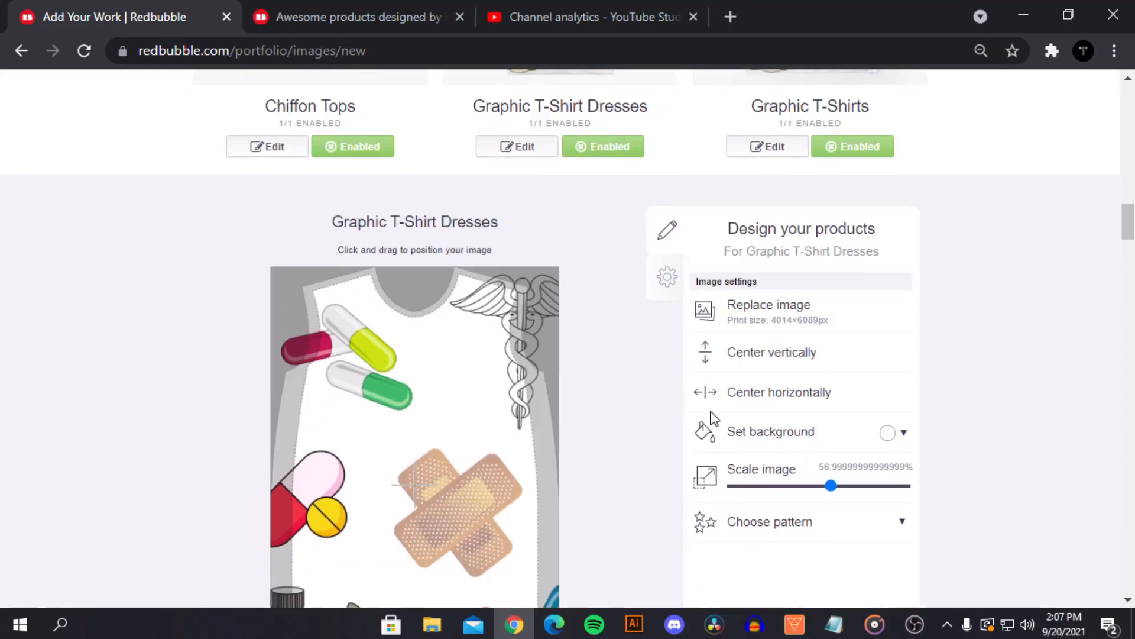
left_click(768, 520)
left_click_drag(771, 486, 756, 488)
Step: Apply an offset grid pattern to the Graphic T-Shirts design and reduce its image scale
scroll(768, 473, "up", 3)
left_click(788, 430)
left_click(791, 426)
left_click(834, 479)
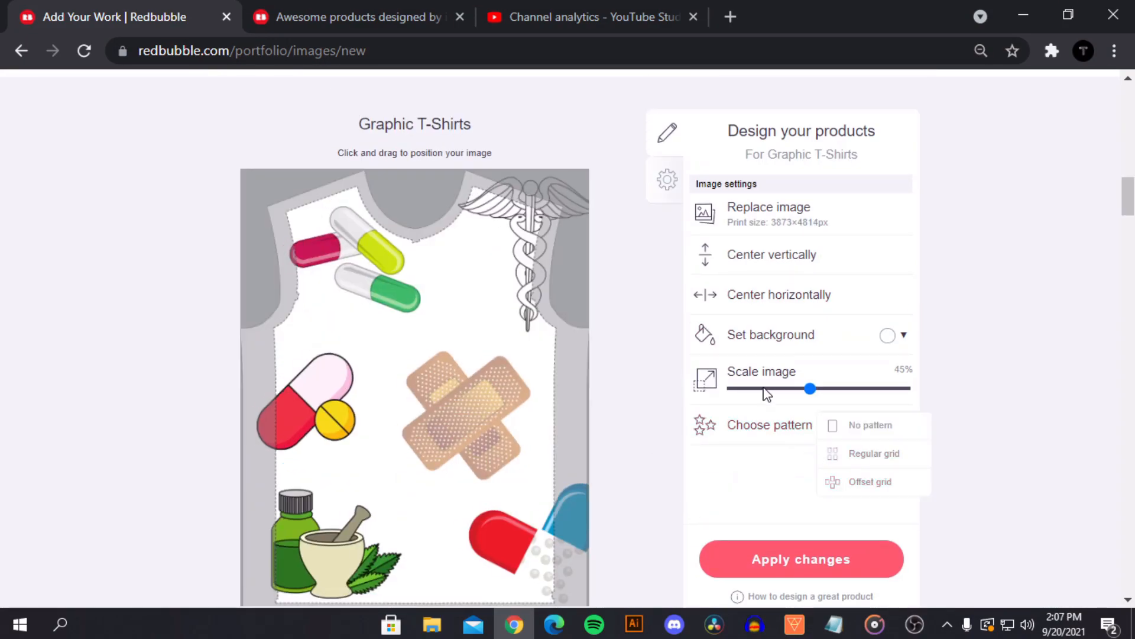
left_click(764, 389)
Step: Apply an offset grid pattern to the Chiffon Tops design and scale the image to 19%
scroll(436, 388, "up", 6)
left_click(314, 342)
left_click(739, 436)
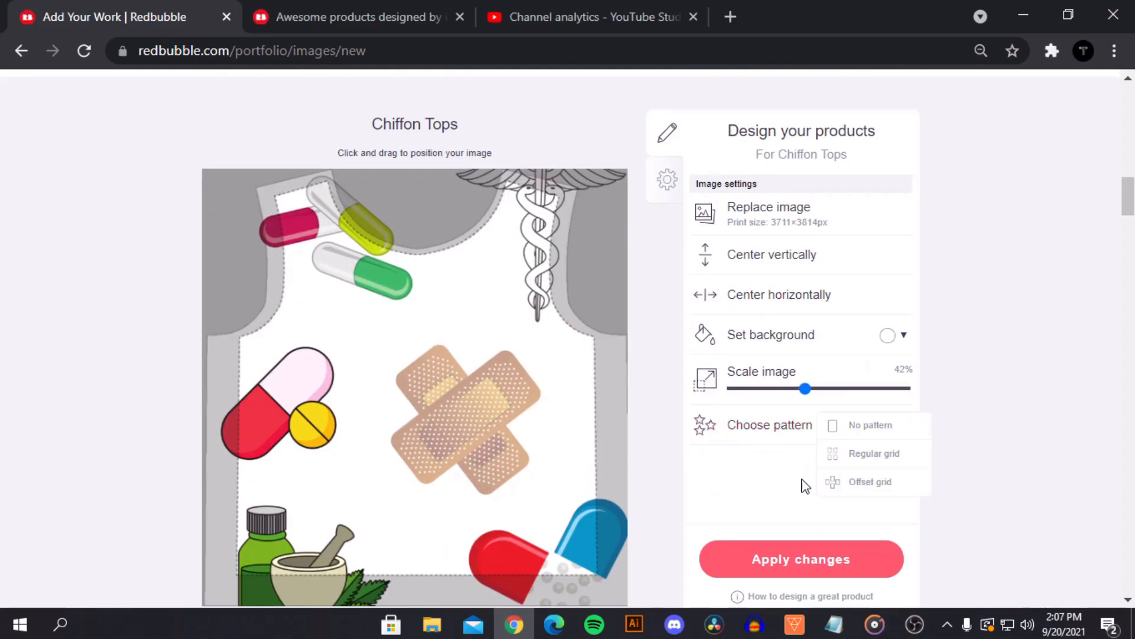
left_click_drag(775, 388, 762, 388)
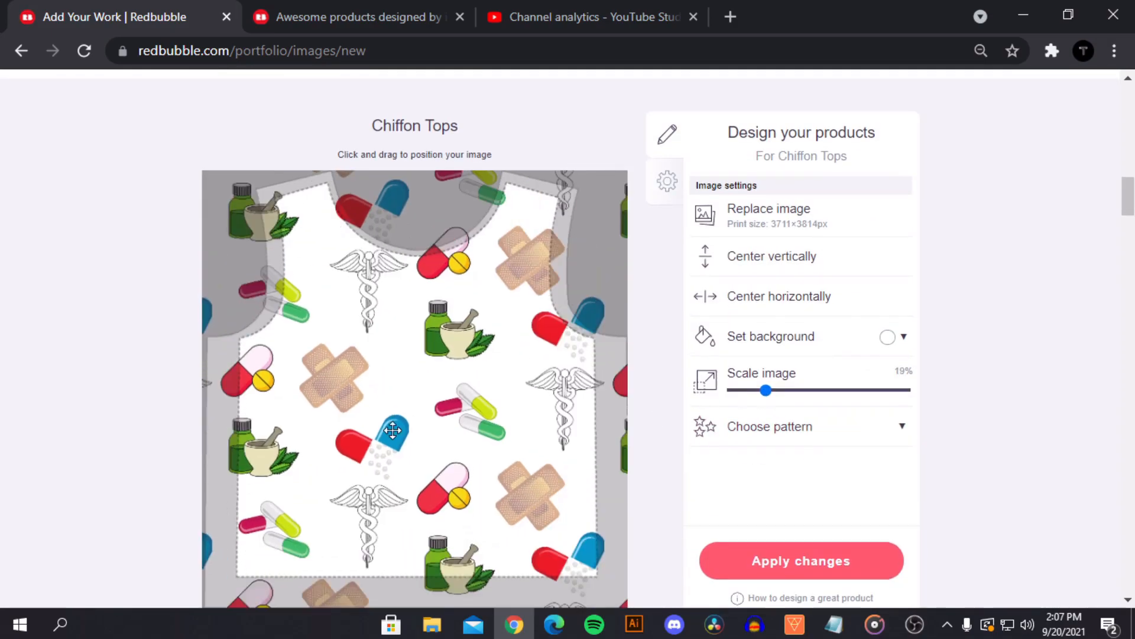
scroll(455, 402, "up", 8)
scroll(490, 391, "down", 4)
scroll(549, 311, "up", 3)
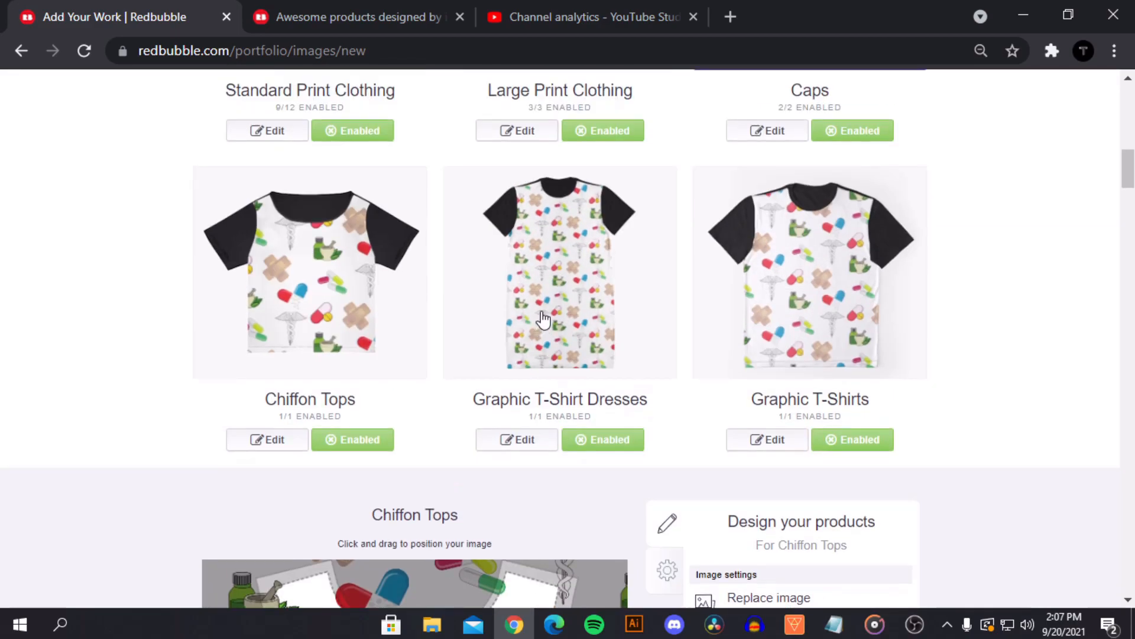
Step: Reopen Graphic T-Shirt Dresses for editing and set the image scale to 26%
left_click(543, 318)
left_click_drag(771, 393, 778, 393)
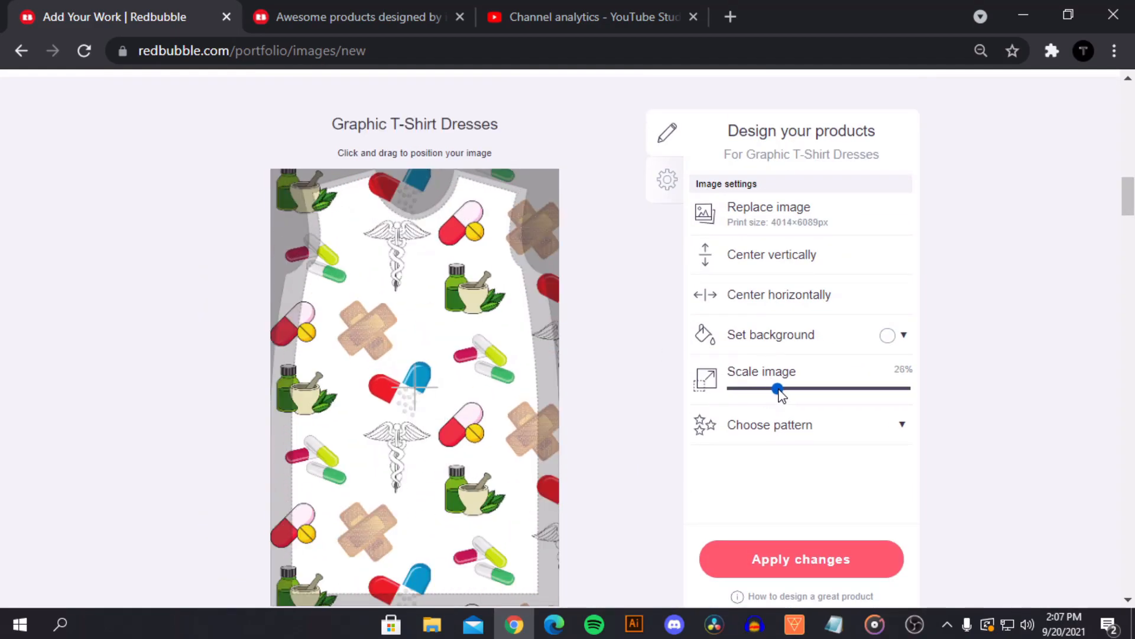
scroll(698, 391, "up", 6)
Step: Open Phone Cases & Skins for editing, shrink the design and turn it into a repeating pattern
scroll(756, 365, "down", 15)
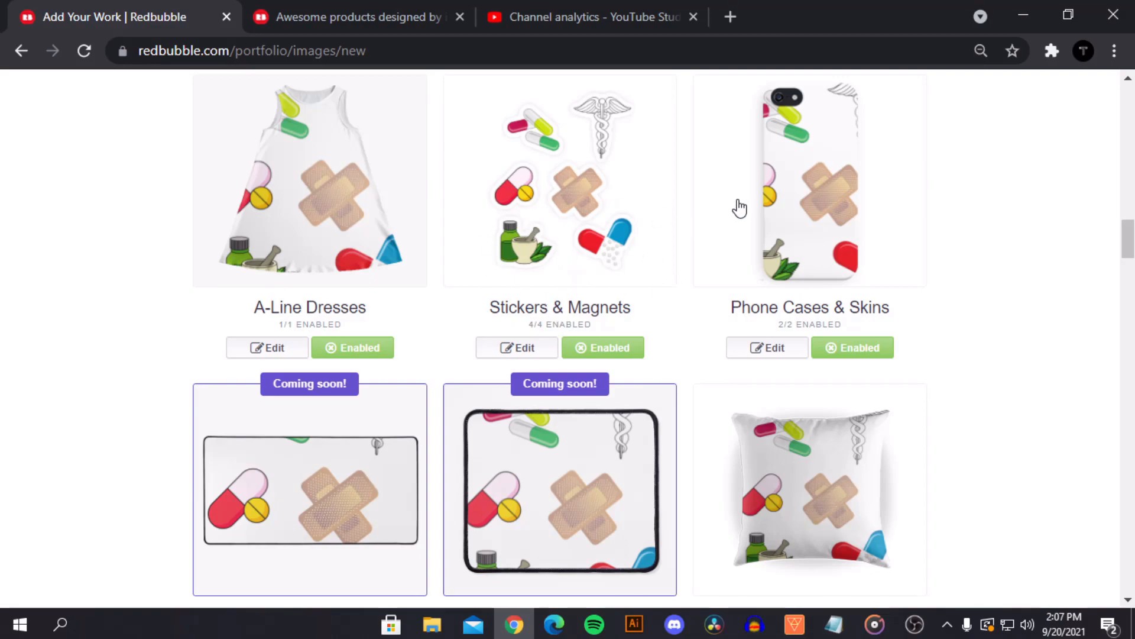
left_click(740, 208)
left_click_drag(761, 297, 743, 297)
left_click(787, 332)
Step: Apply an offset grid pattern to the A-Line Dresses design and scale the image to 20%
scroll(317, 282, "up", 6)
left_click(317, 282)
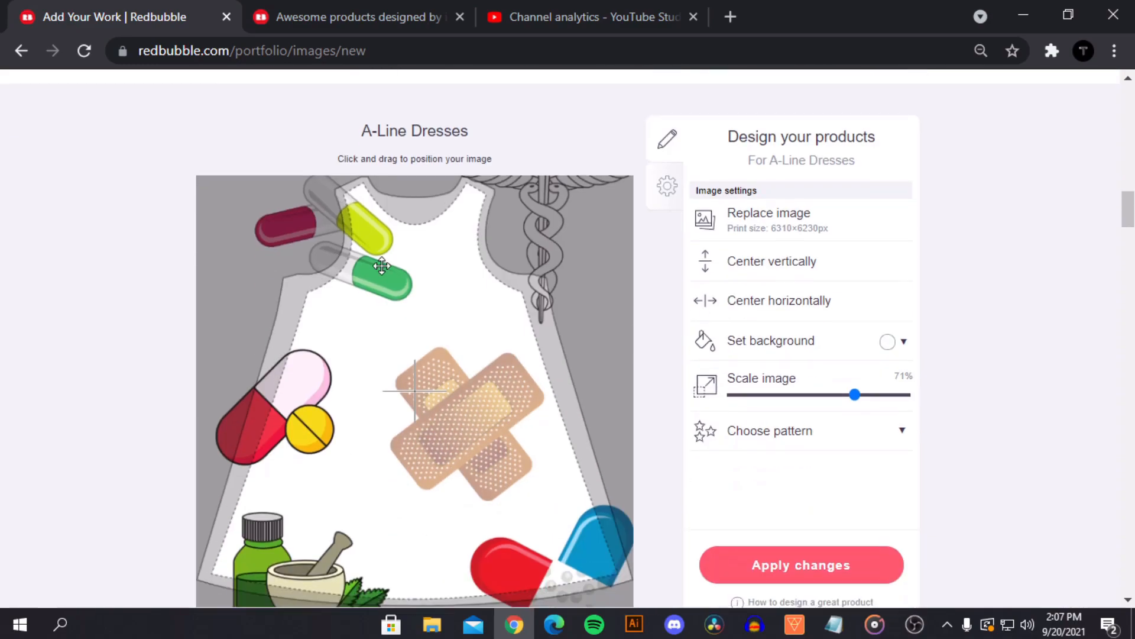
left_click(769, 432)
left_click(852, 486)
left_click_drag(781, 396, 768, 397)
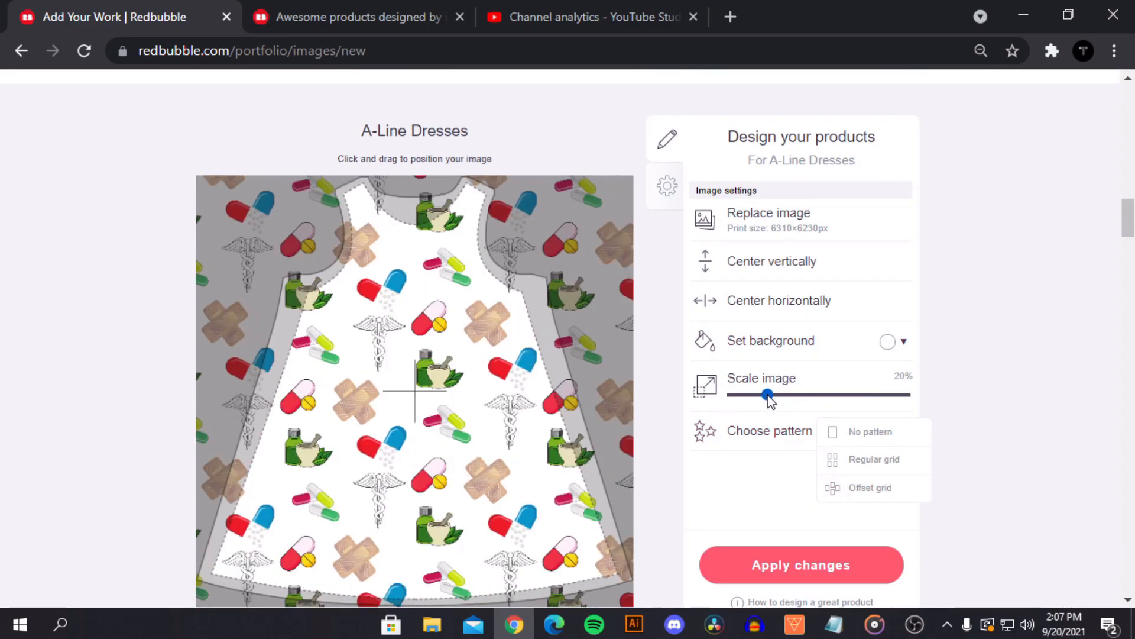
scroll(136, 372, "up", 6)
scroll(340, 300, "down", 5)
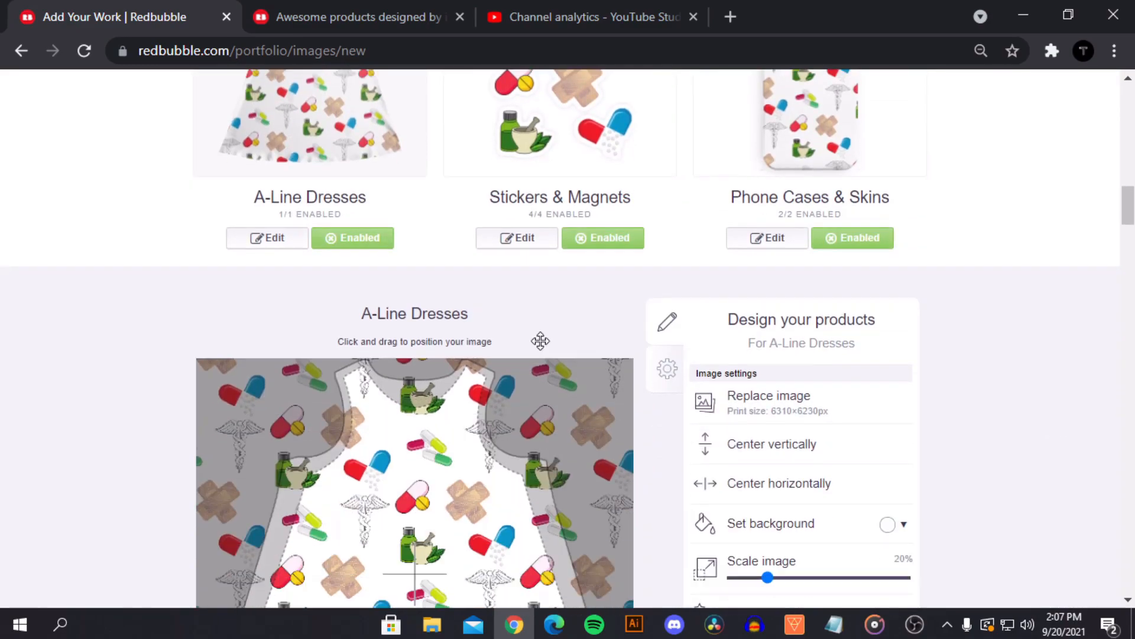
Step: Set the A-Line Dresses background color to light pink and check the updated product preview
left_click(896, 439)
left_click(892, 460)
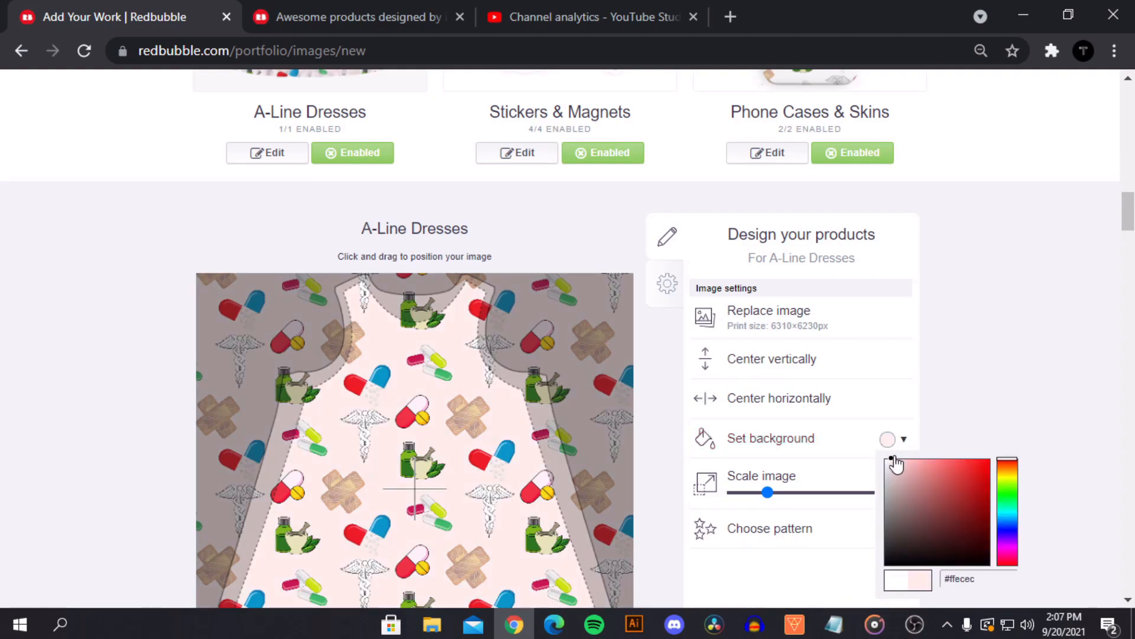
left_click(895, 464)
left_click(1009, 334)
scroll(713, 406, "up", 6)
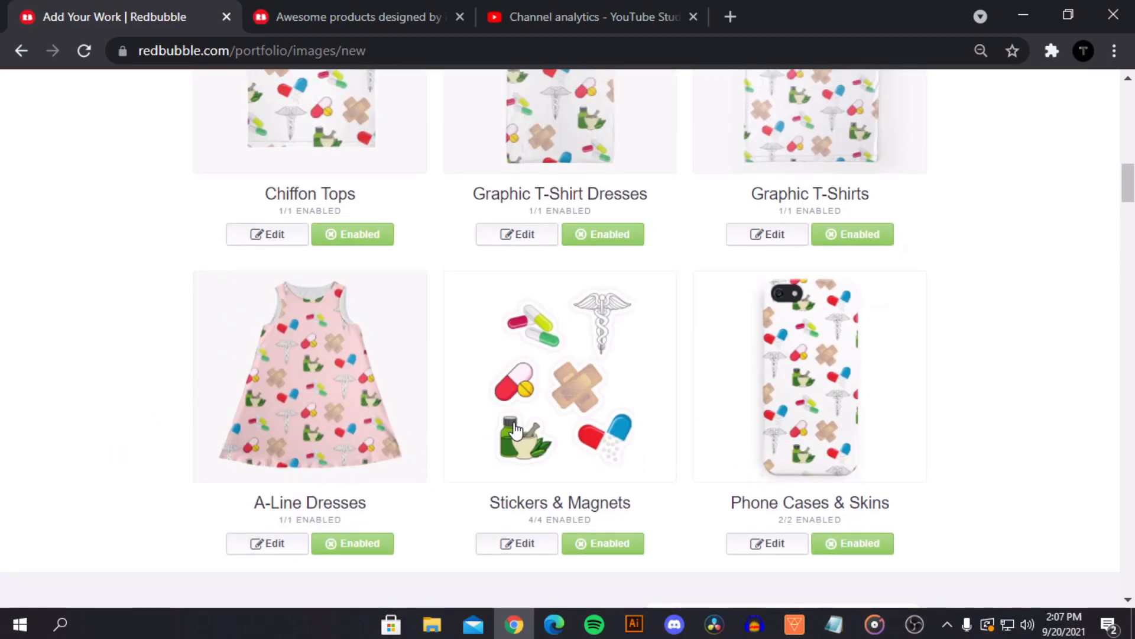
scroll(548, 430, "down", 6)
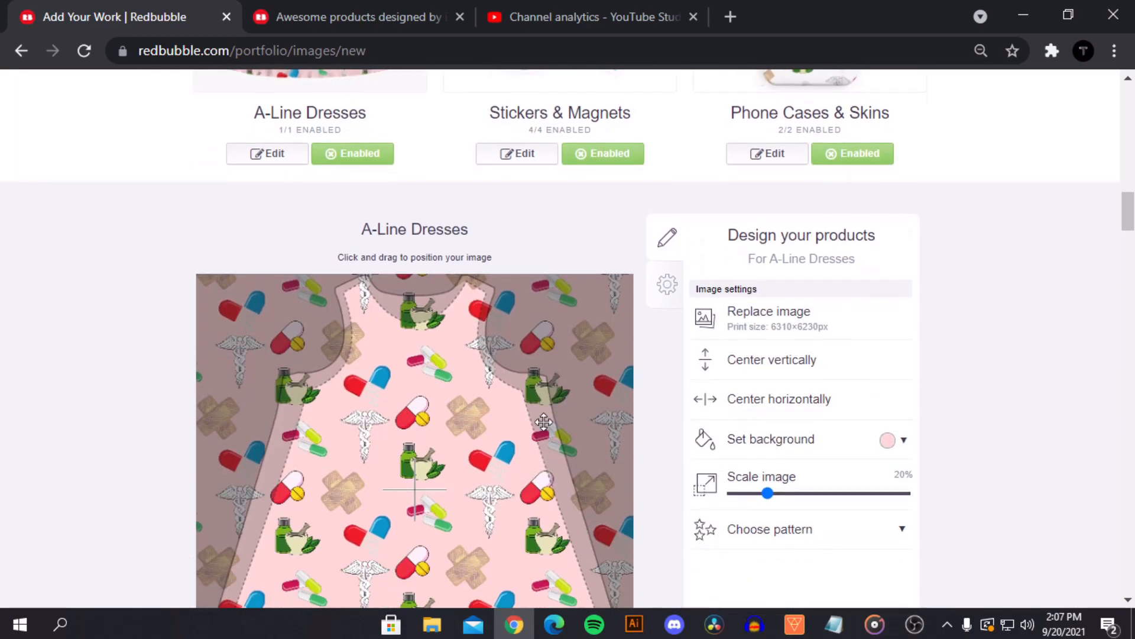
scroll(497, 368, "up", 5)
scroll(475, 357, "down", 7)
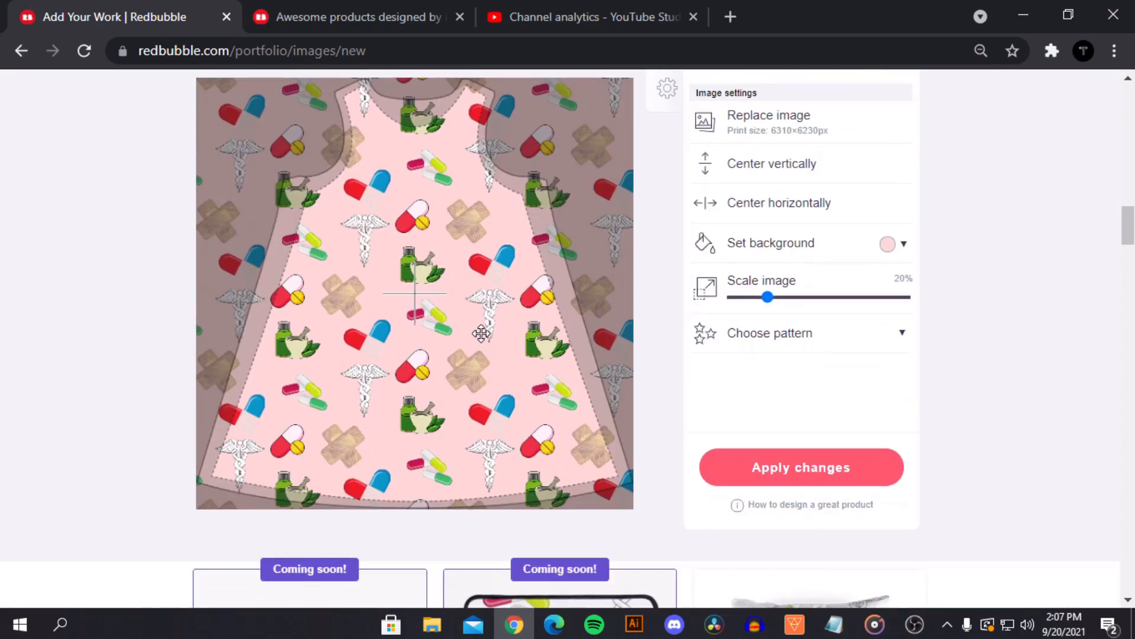
Step: Open Duvets, Comforters & Shower Curtains for editing and scale the design to 54%
scroll(481, 333, "down", 5)
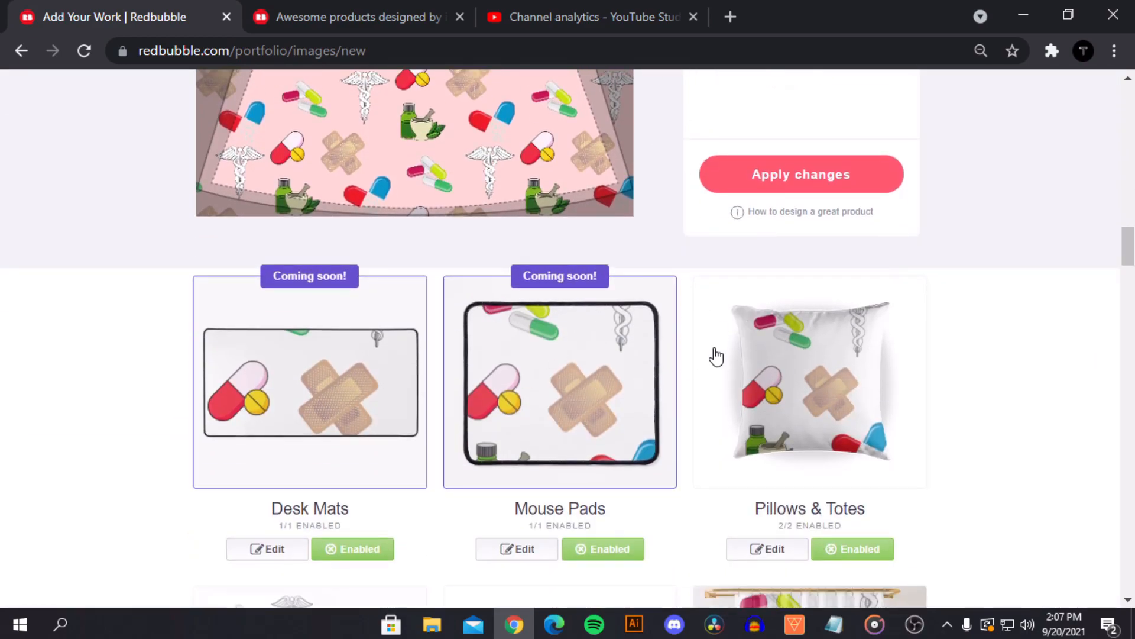
scroll(712, 360, "down", 7)
left_click(756, 387)
scroll(755, 388, "down", 14)
scroll(807, 461, "up", 6)
left_click_drag(879, 459, 829, 464)
scroll(481, 321, "up", 6)
Step: Apply an offset grid pattern to the Pouches, Laptop Skins & Sleeves design and scale the image to 18%
left_click(482, 321)
scroll(572, 288, "down", 7)
scroll(571, 288, "down", 1)
left_click_drag(822, 362, 775, 368)
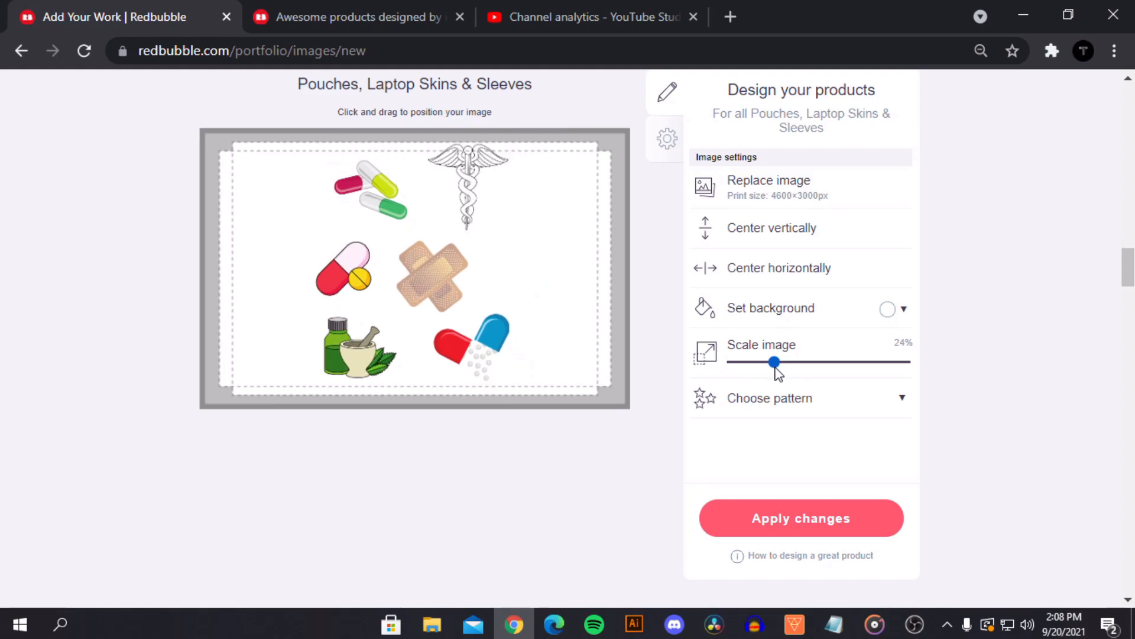
left_click(795, 397)
left_click(872, 427)
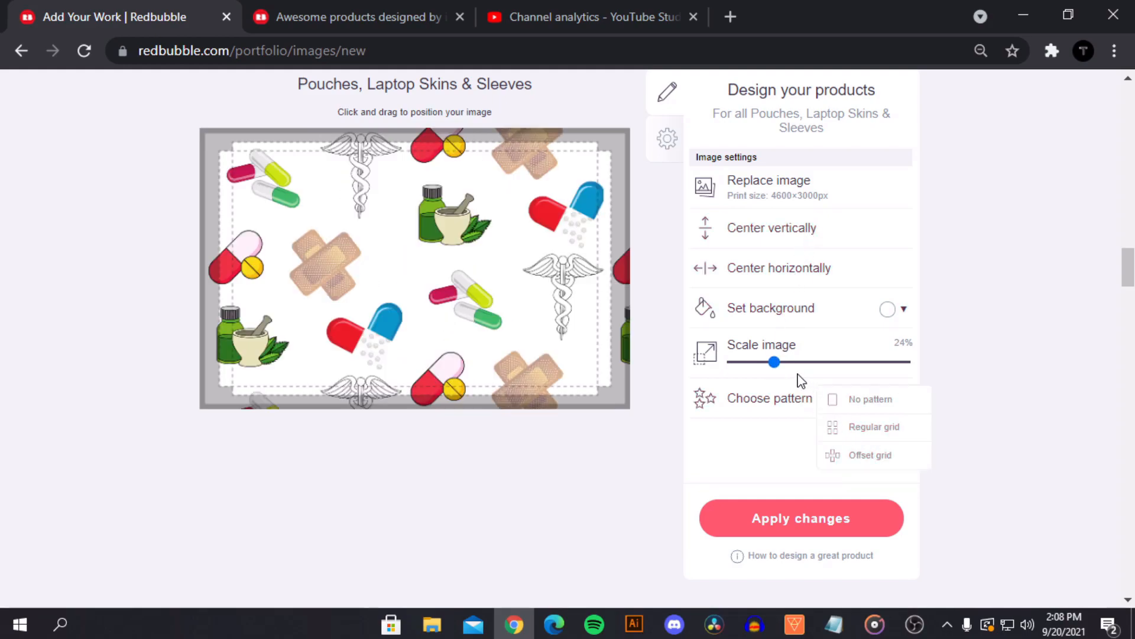
left_click_drag(765, 362, 763, 363)
scroll(679, 338, "up", 4)
Step: Apply an offset grid pattern to the Duvets, Comforters & Shower Curtains design and scale the image to 27%
left_click(766, 198)
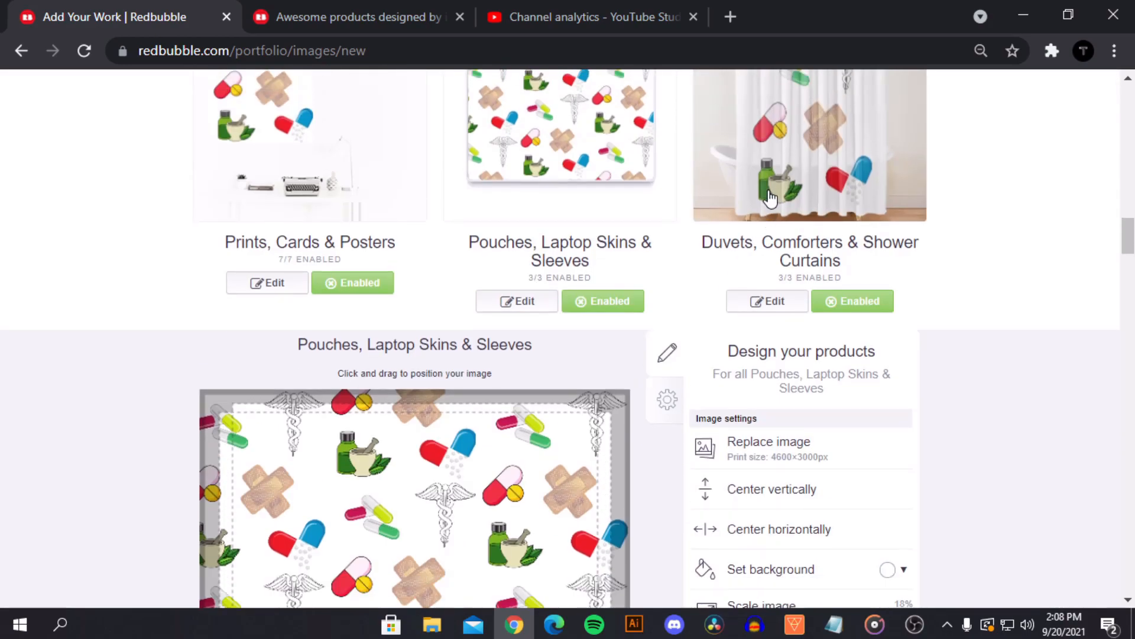
scroll(802, 401, "down", 3)
left_click_drag(796, 475, 795, 494)
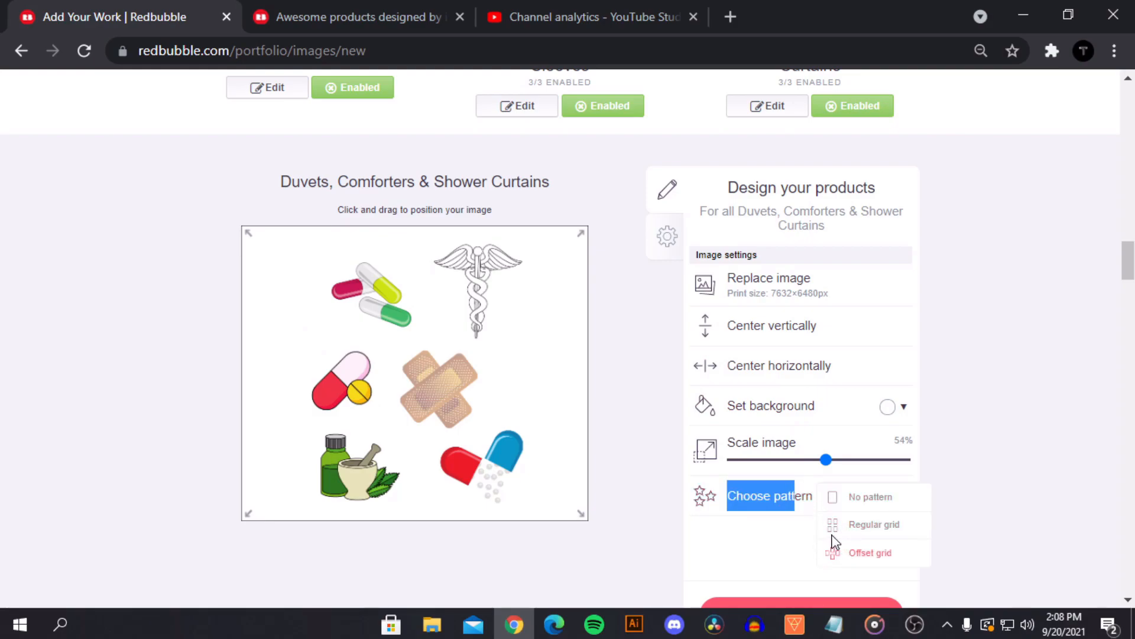
left_click(834, 542)
left_click(785, 464)
scroll(486, 423, "down", 5)
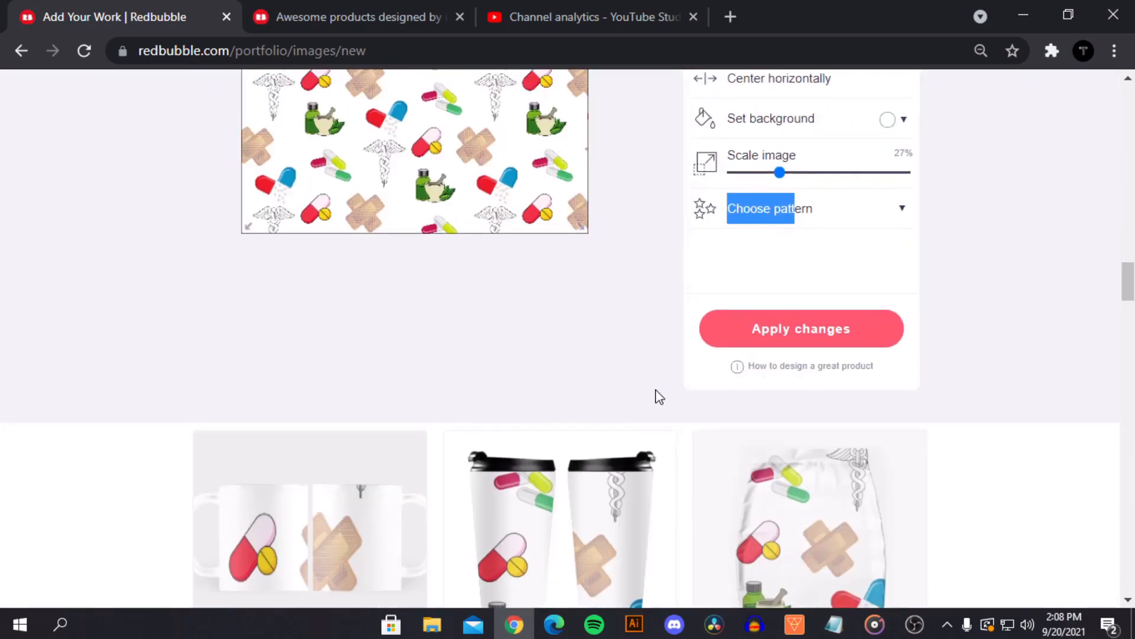
Step: Open Mini Skirts for editing and apply an offset grid pattern to the design
scroll(657, 396, "down", 3)
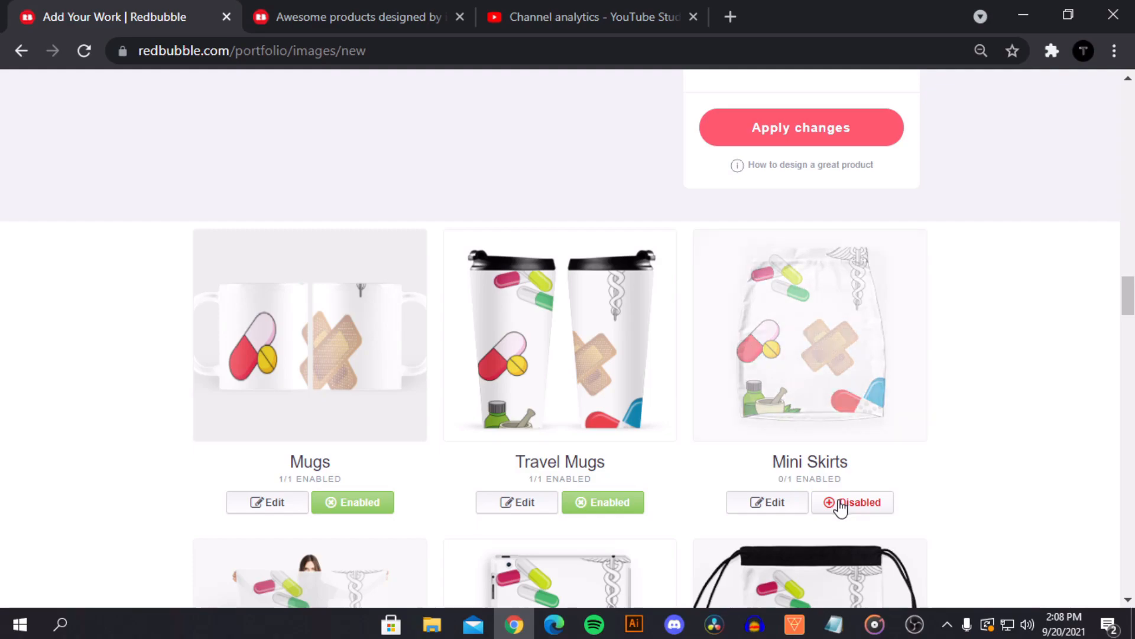
scroll(786, 398, "down", 2)
left_click(778, 398)
scroll(791, 458, "down", 5)
left_click(792, 422)
left_click(824, 479)
Step: Open Travel Mugs for editing, set the design to repeat in an offset grid and reduce its size
scroll(637, 423, "up", 7)
left_click(512, 368)
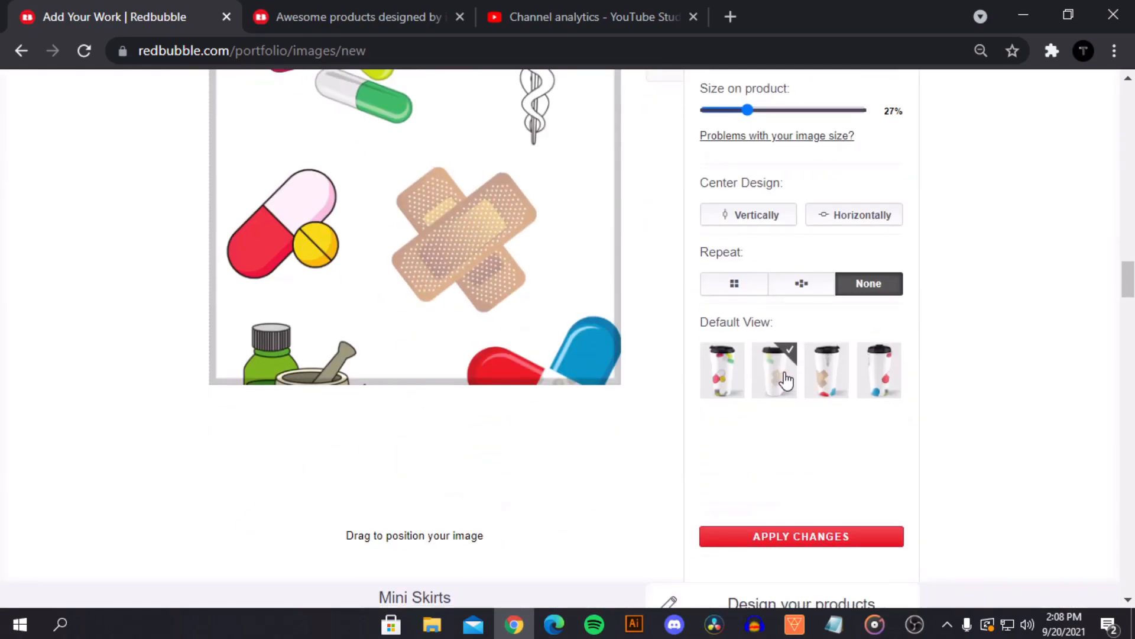
left_click(801, 284)
left_click(729, 110)
scroll(650, 237, "down", 8)
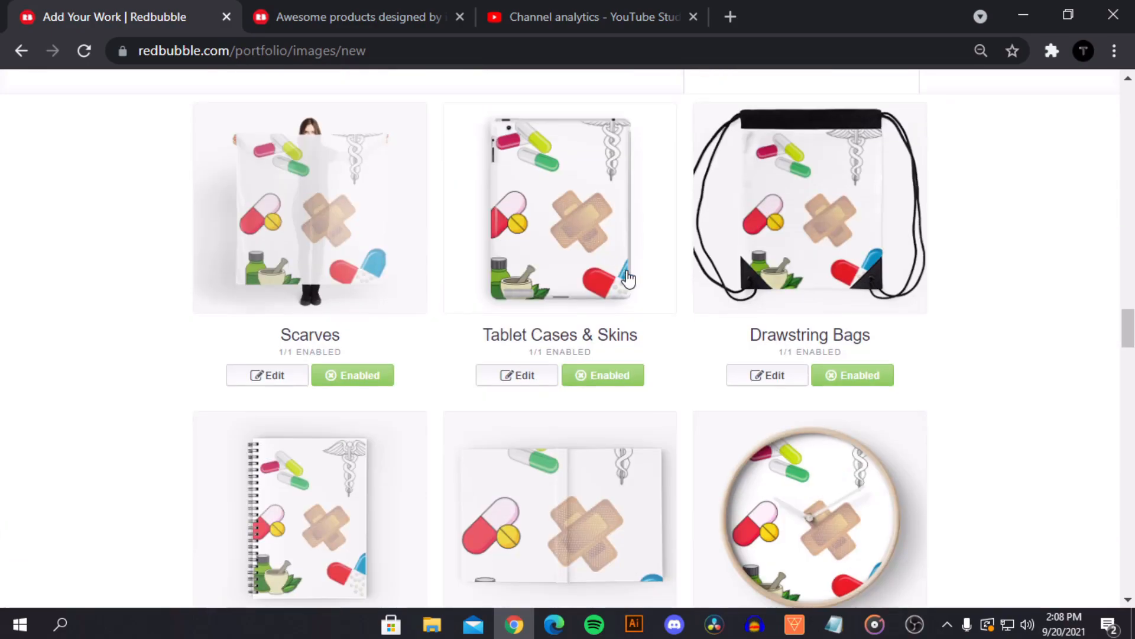
Step: Open Throw Blankets & Tapestries for editing, scale the design to 33% and apply an offset grid pattern
scroll(583, 325, "down", 6)
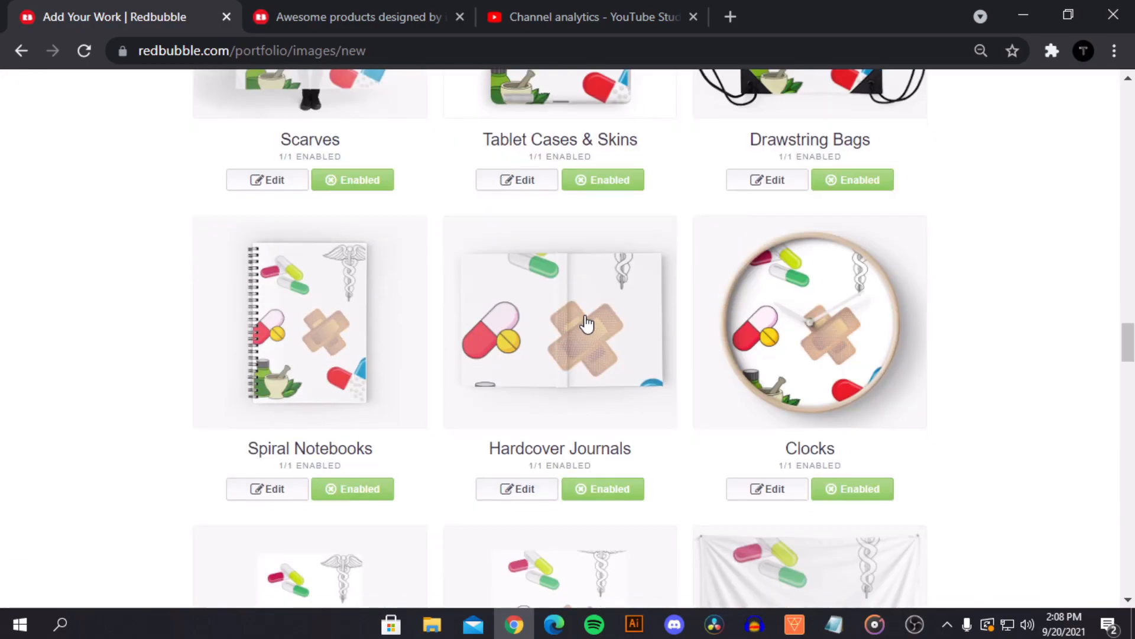
scroll(782, 436, "down", 2)
left_click(762, 421)
scroll(755, 408, "down", 4)
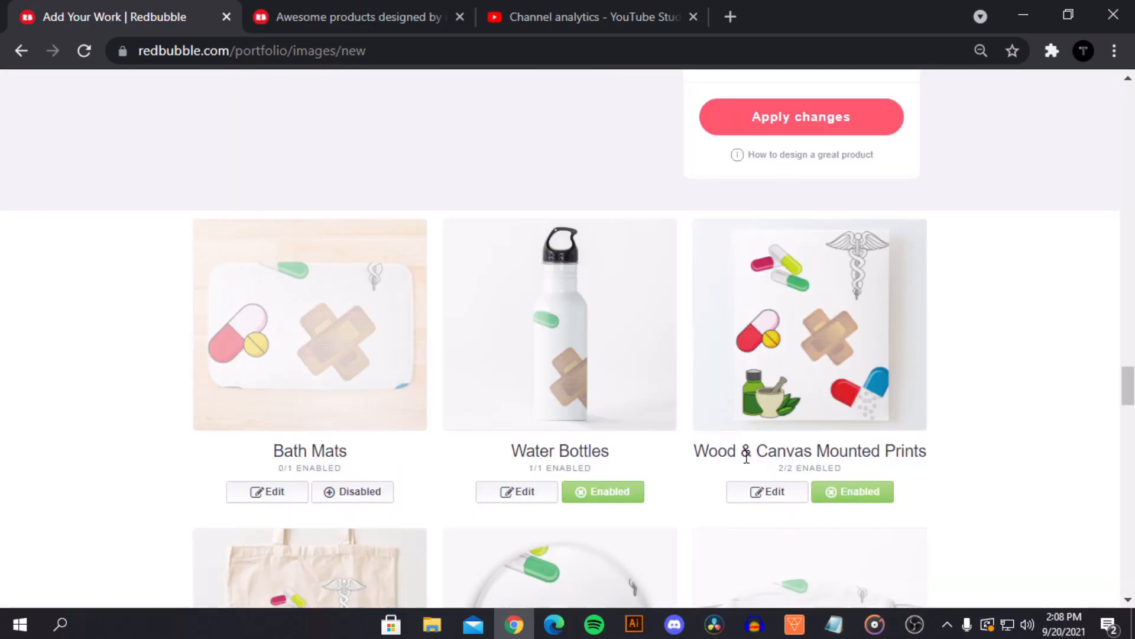
scroll(749, 454, "up", 5)
left_click(843, 379)
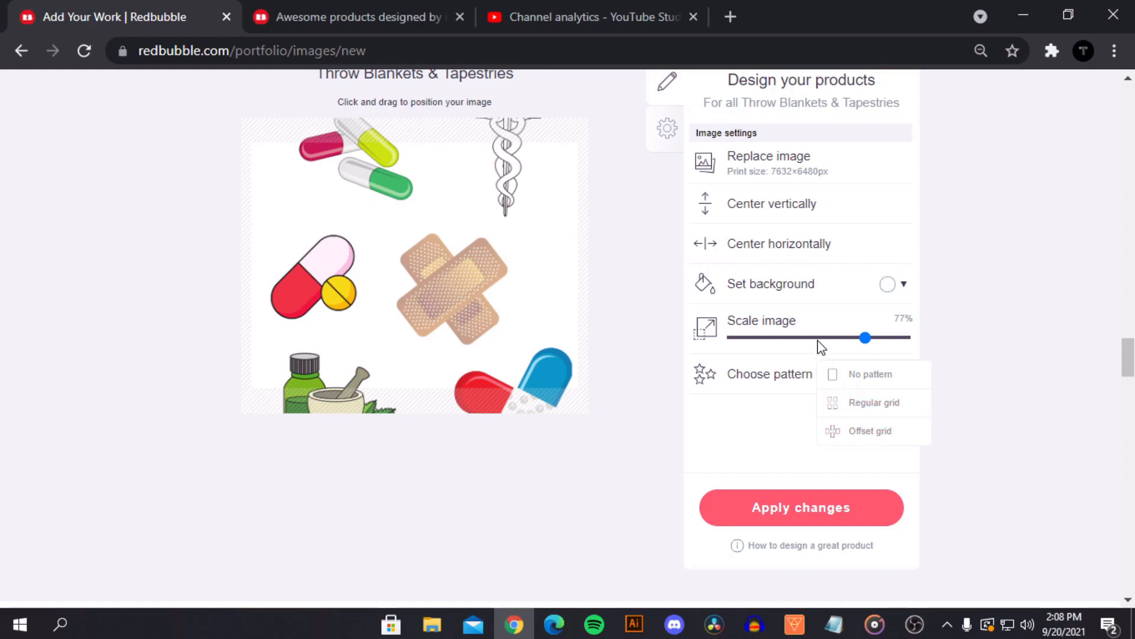
left_click_drag(799, 339, 790, 341)
left_click(852, 388)
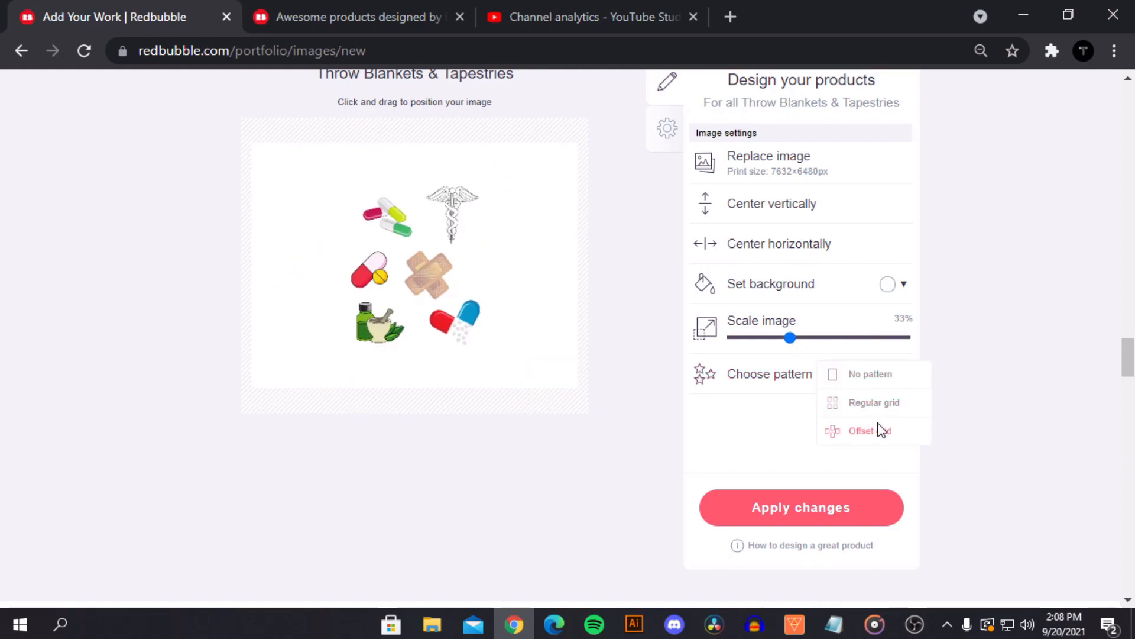
scroll(754, 412, "up", 5)
scroll(775, 381, "down", 6)
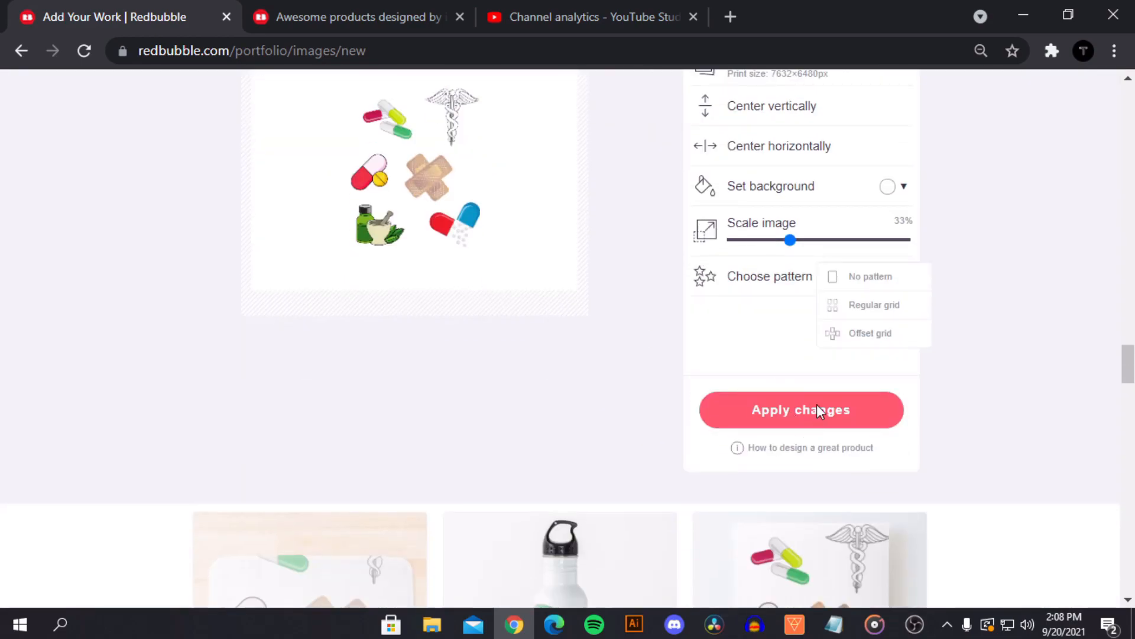
left_click(855, 335)
scroll(775, 266, "up", 7)
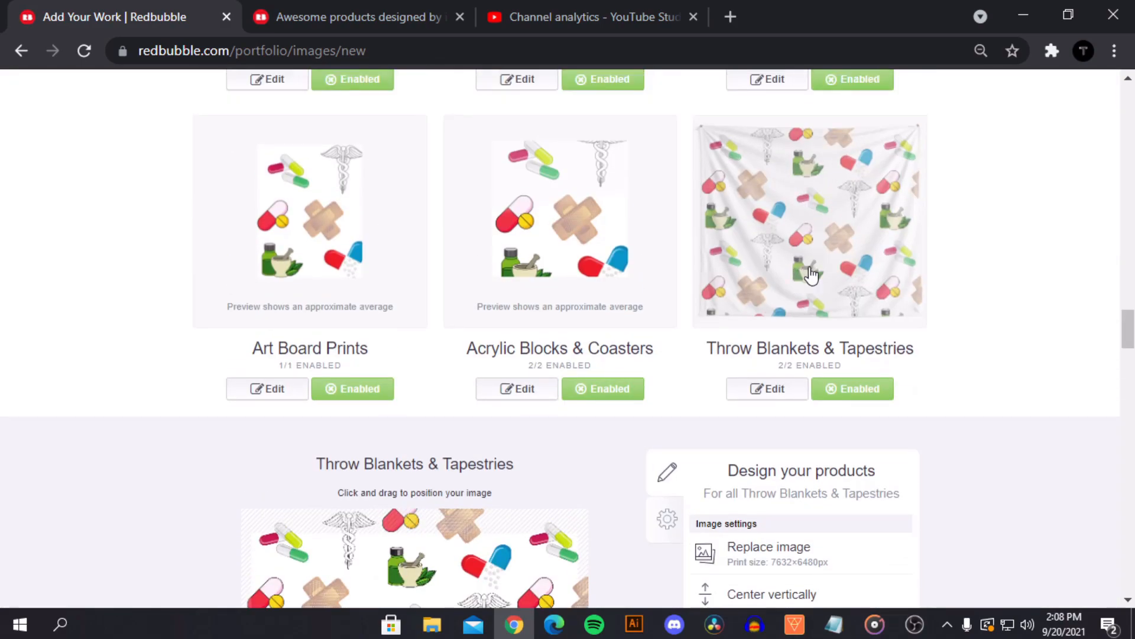
Step: Set the Throw Blankets & Tapestries background to yellow, #ffea16
scroll(863, 334, "down", 5)
left_click(903, 382)
left_click_drag(1005, 408, 1008, 425)
left_click(985, 413)
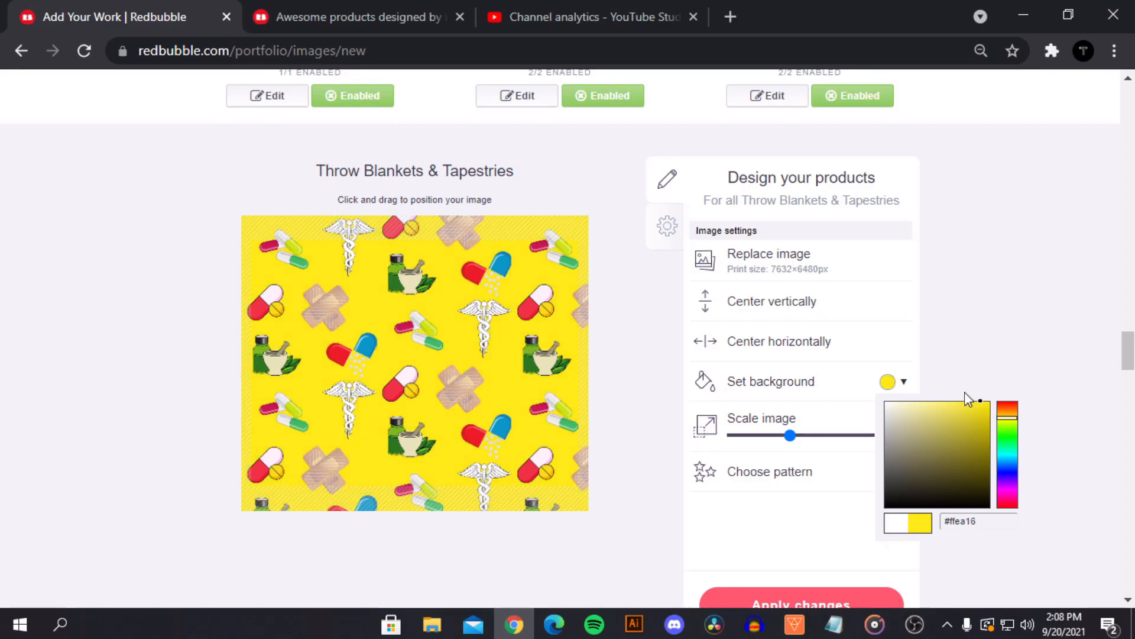
scroll(995, 365, "up", 13)
Step: Repeat the Scarves design in an offset grid at a smaller scale on a pale blue background
scroll(380, 329, "up", 8)
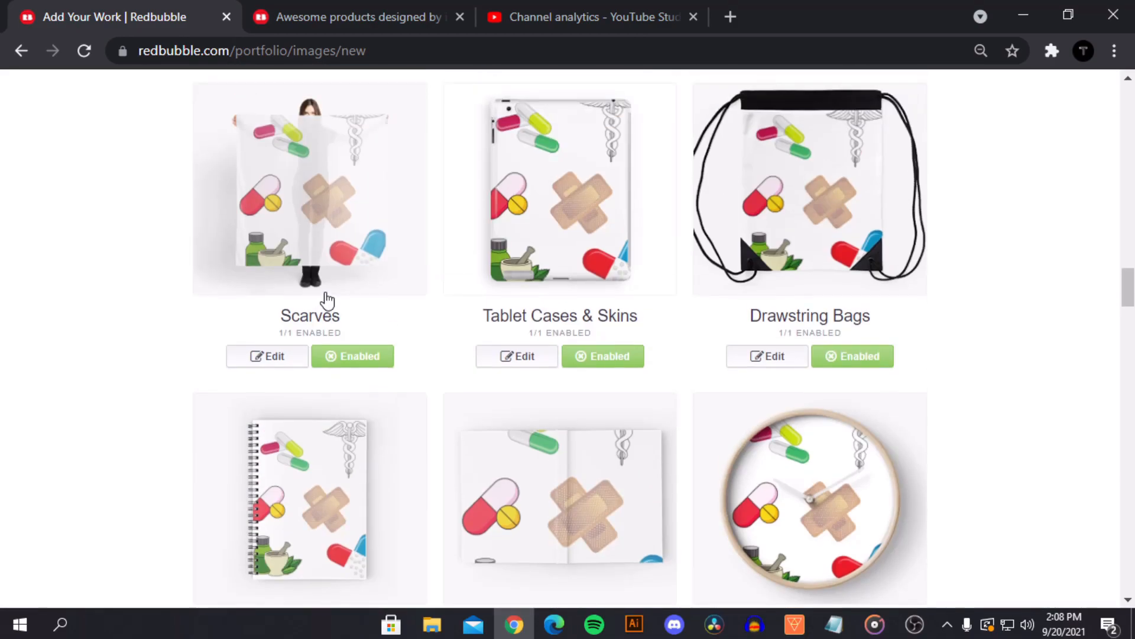
left_click(887, 243)
left_click(860, 273)
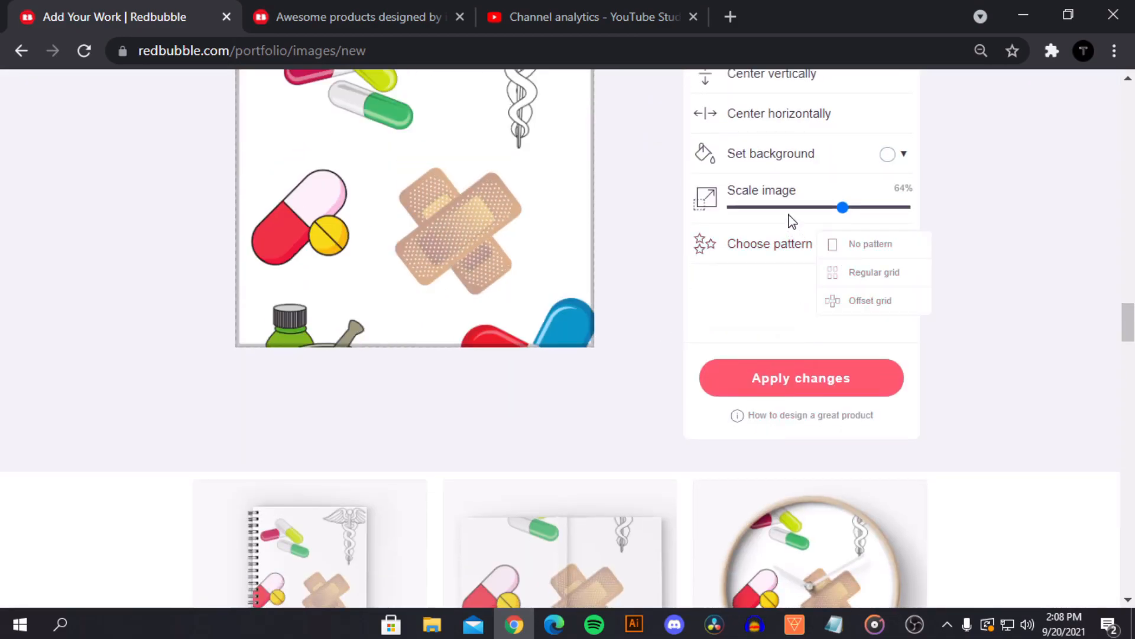
left_click(891, 156)
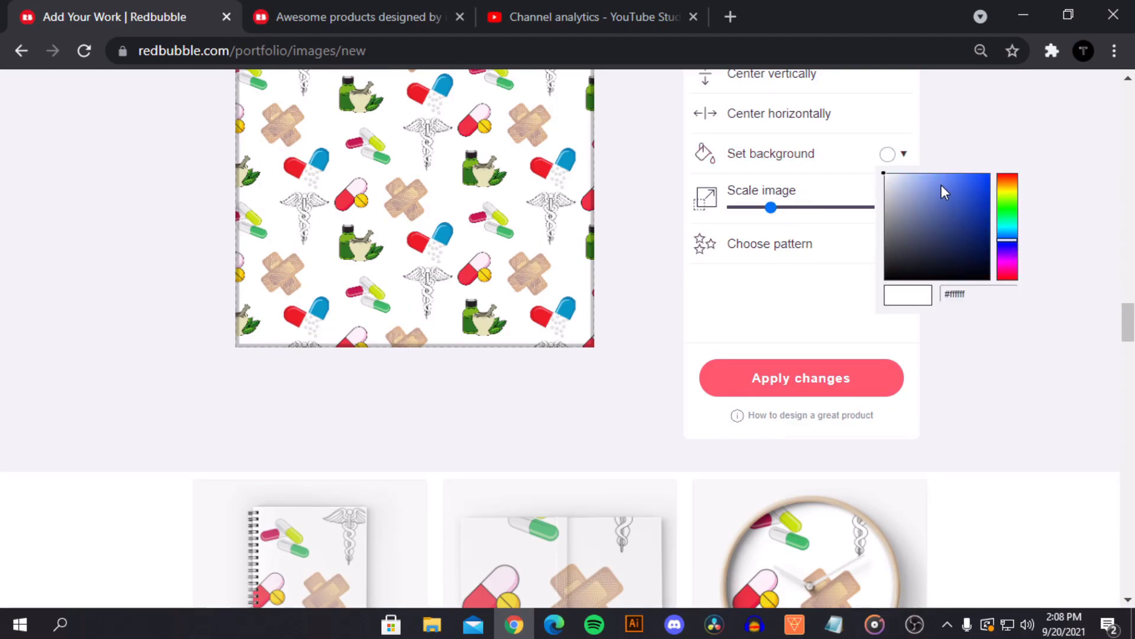
left_click(902, 174)
scroll(981, 139, "up", 12)
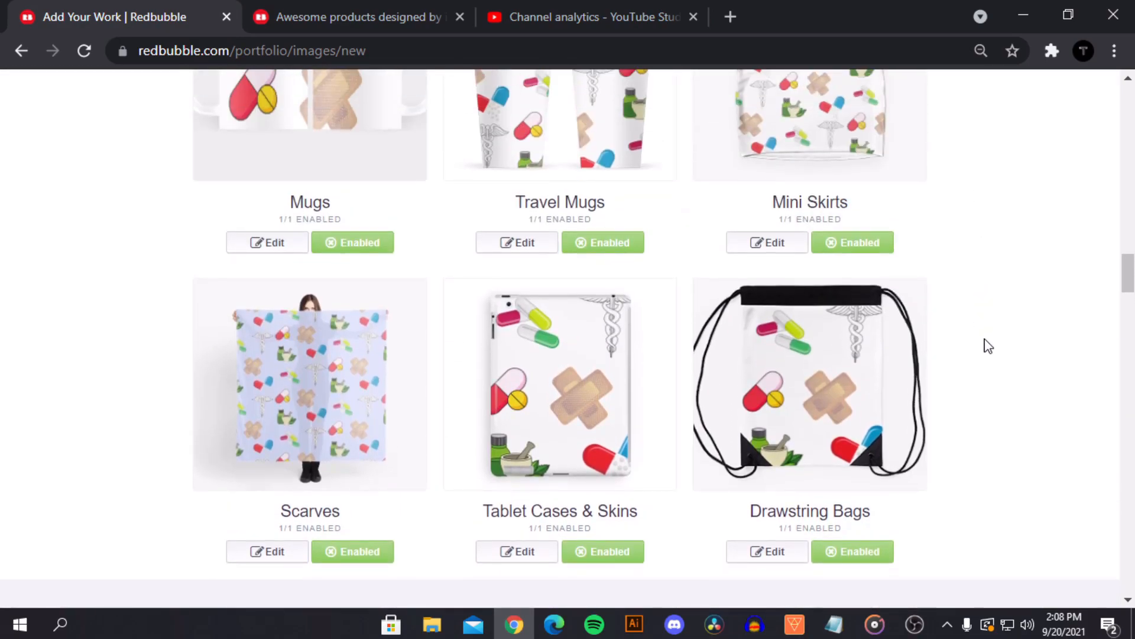
Step: Enable Bath Mats, apply an offset grid pattern to the design and reduce its scale
scroll(985, 349, "down", 10)
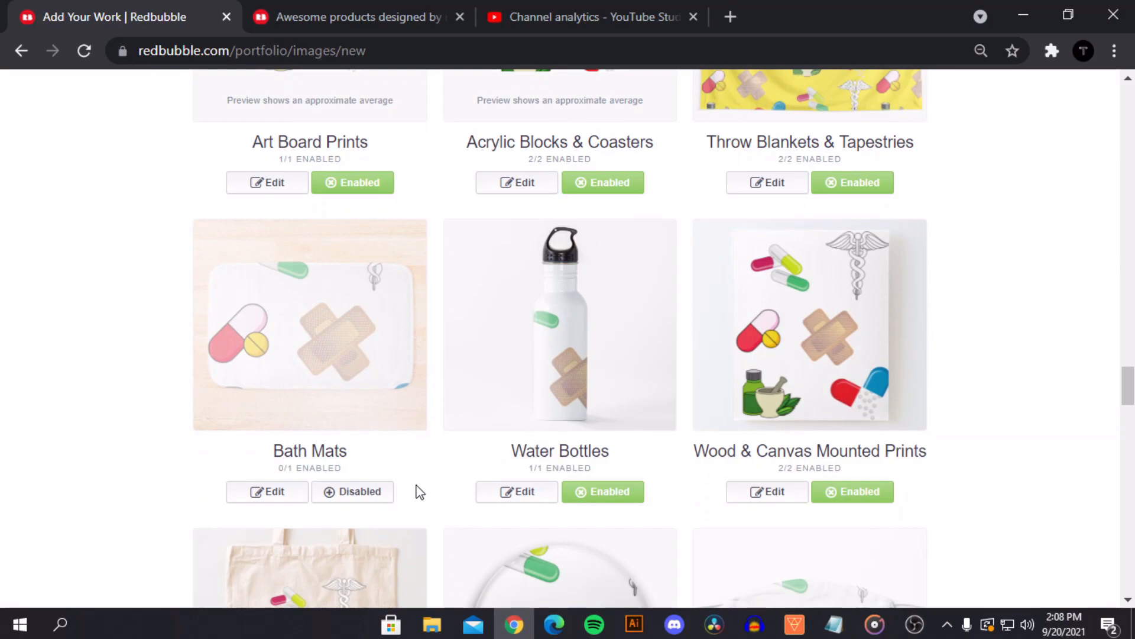
left_click(363, 392)
left_click(785, 441)
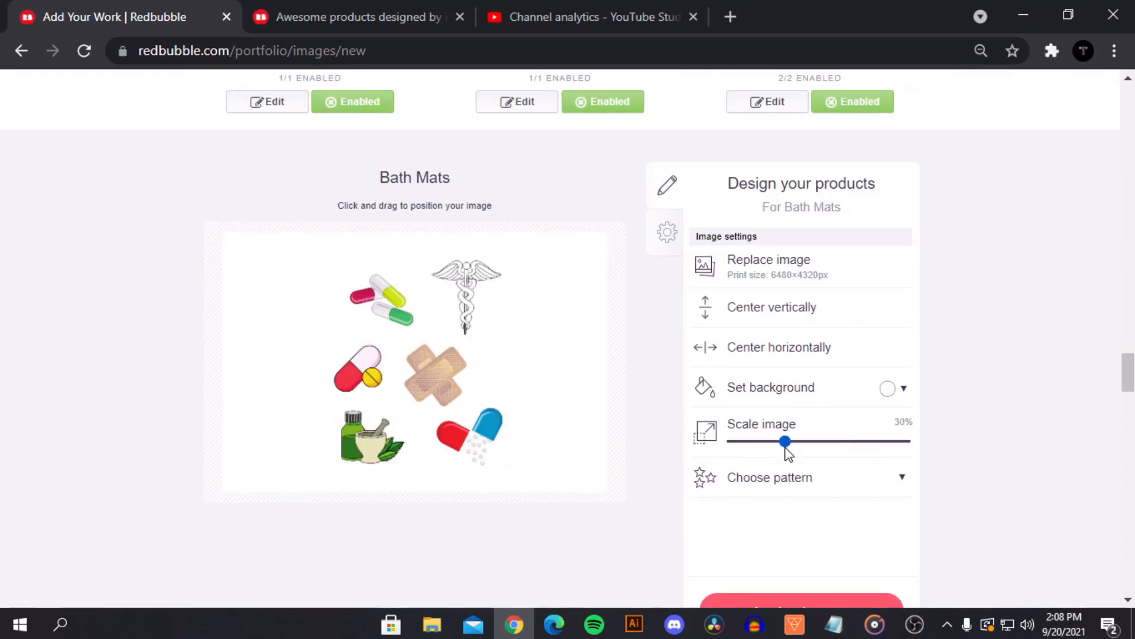
left_click(799, 478)
left_click(861, 536)
left_click(771, 441)
scroll(989, 361, "up", 7)
scroll(398, 388, "up", 3)
scroll(343, 451, "down", 3)
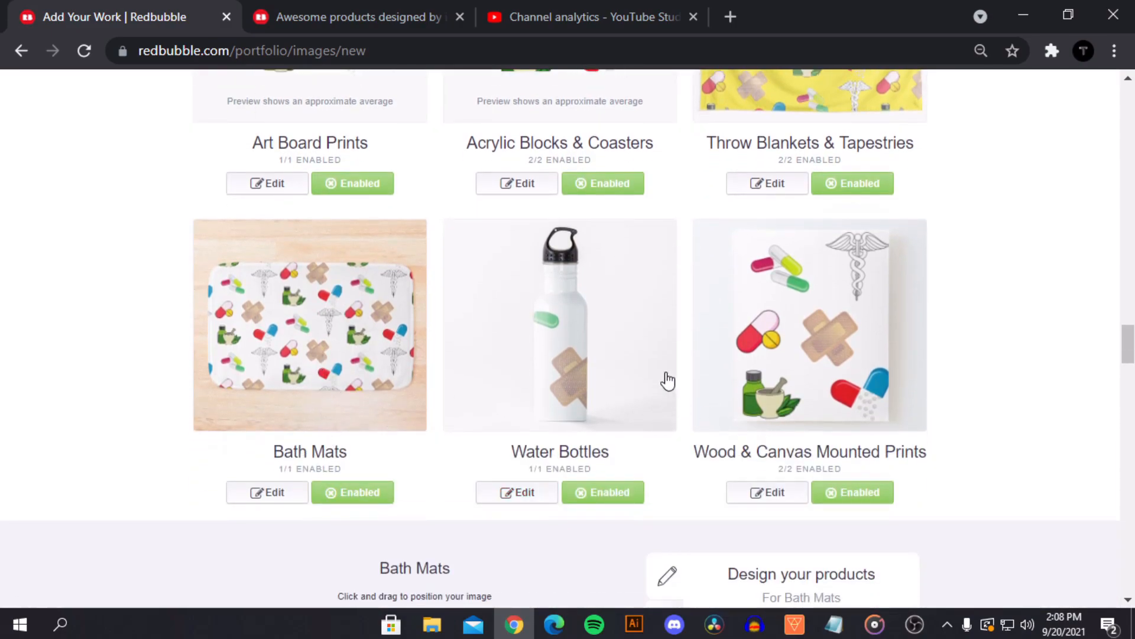
Step: Open Masks for editing, apply an offset grid pattern to the design and scale the image to 15%
scroll(418, 355, "down", 15)
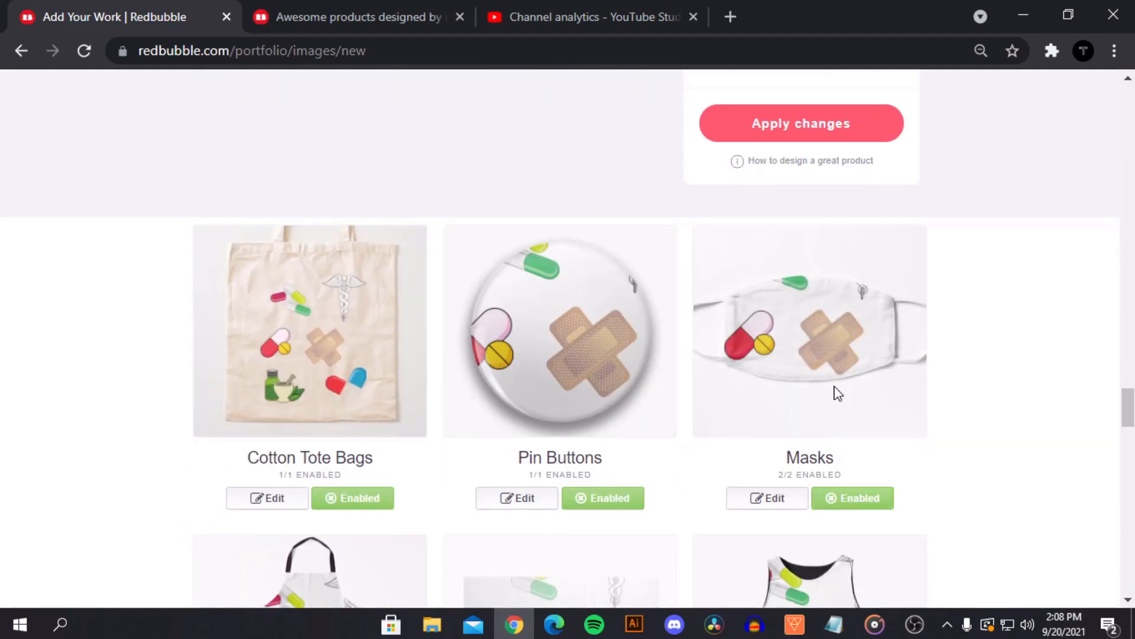
left_click(839, 393)
left_click(903, 418)
left_click(862, 476)
left_click_drag(781, 385, 763, 393)
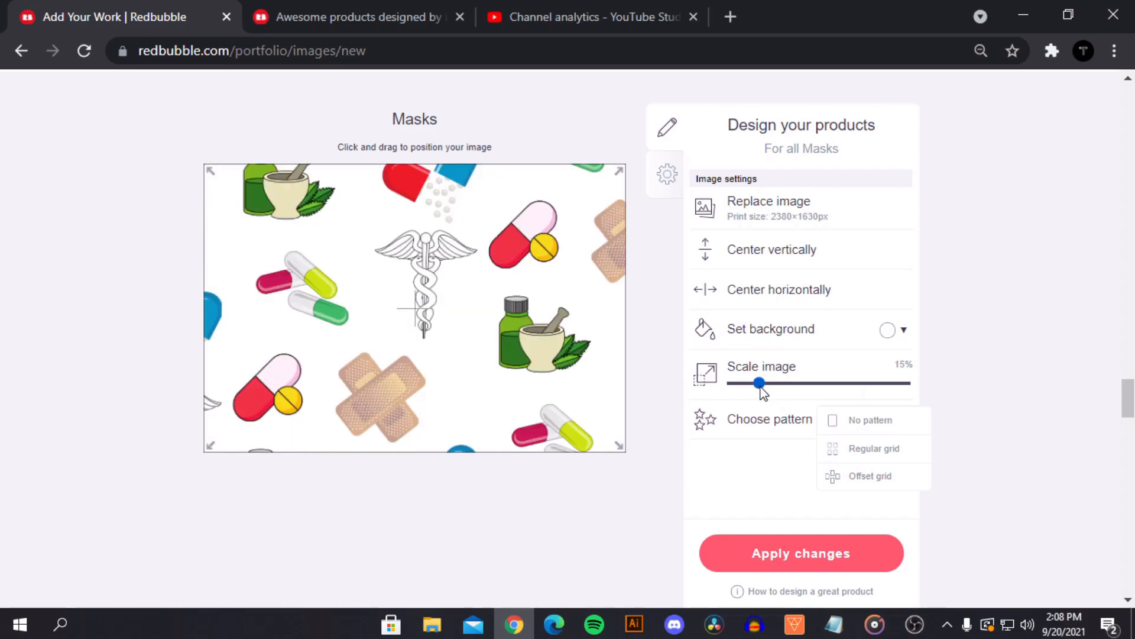
scroll(945, 375, "down", 9)
Step: Open Jigsaw Puzzles for editing and scale the image to 46%, keeping a single unpatterned design
left_click(623, 309)
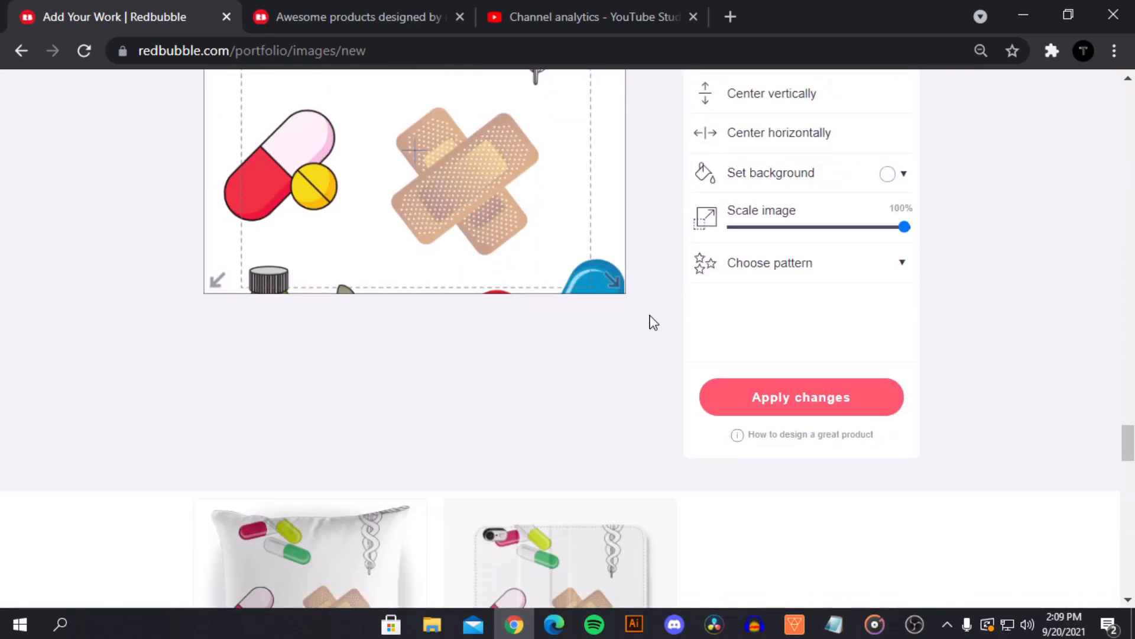
scroll(716, 324, "down", 1)
scroll(840, 306, "up", 2)
left_click_drag(840, 305, 809, 317)
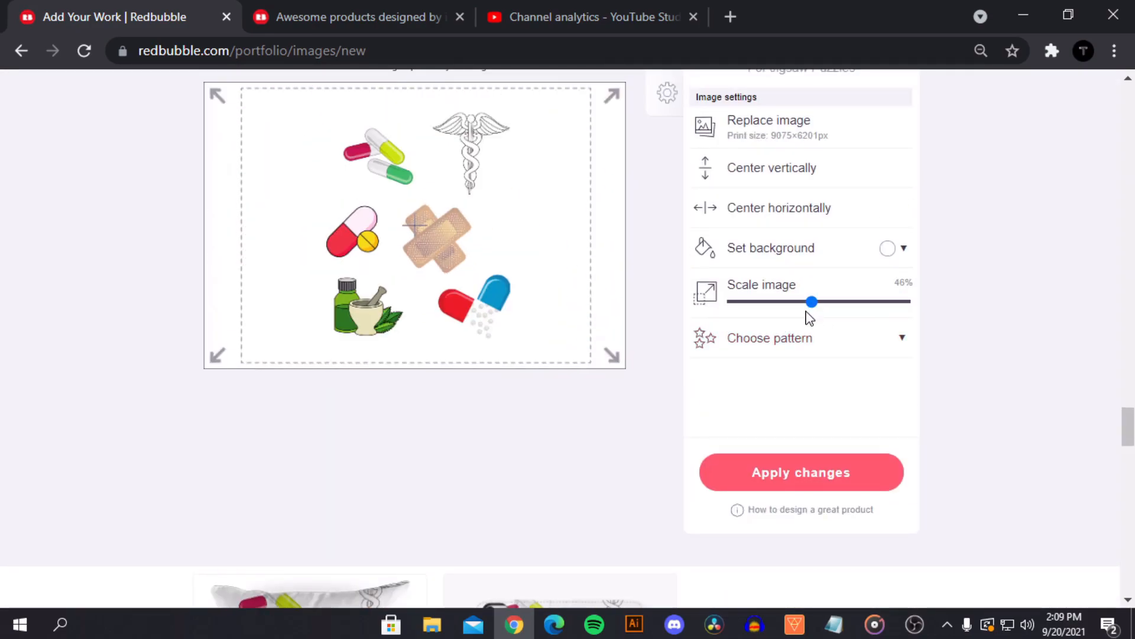
scroll(540, 357, "down", 5)
scroll(388, 372, "up", 4)
Step: Enable Leggings among the advanced products
scroll(321, 385, "down", 5)
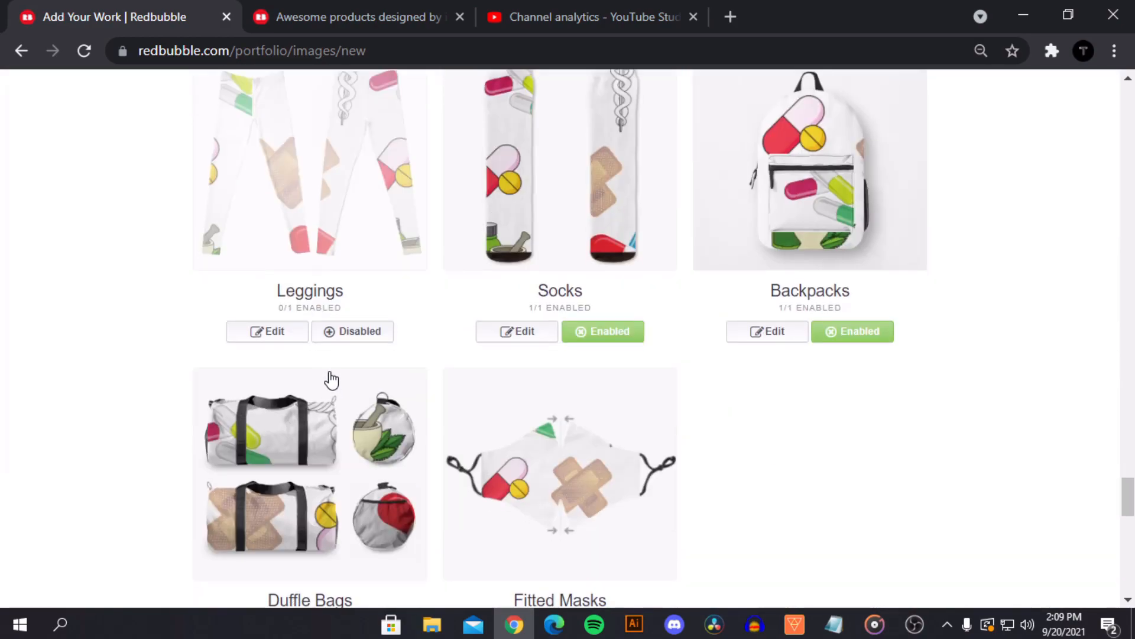
scroll(321, 385, "up", 8)
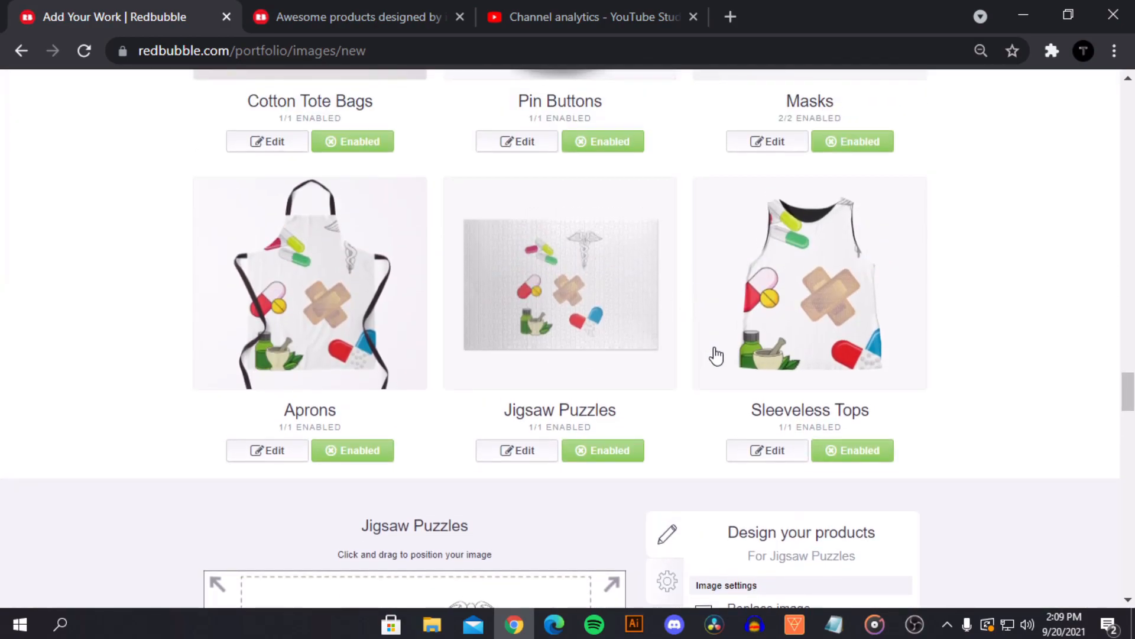
scroll(299, 370, "down", 9)
scroll(274, 370, "up", 2)
scroll(278, 374, "up", 3)
scroll(429, 308, "down", 8)
left_click(357, 329)
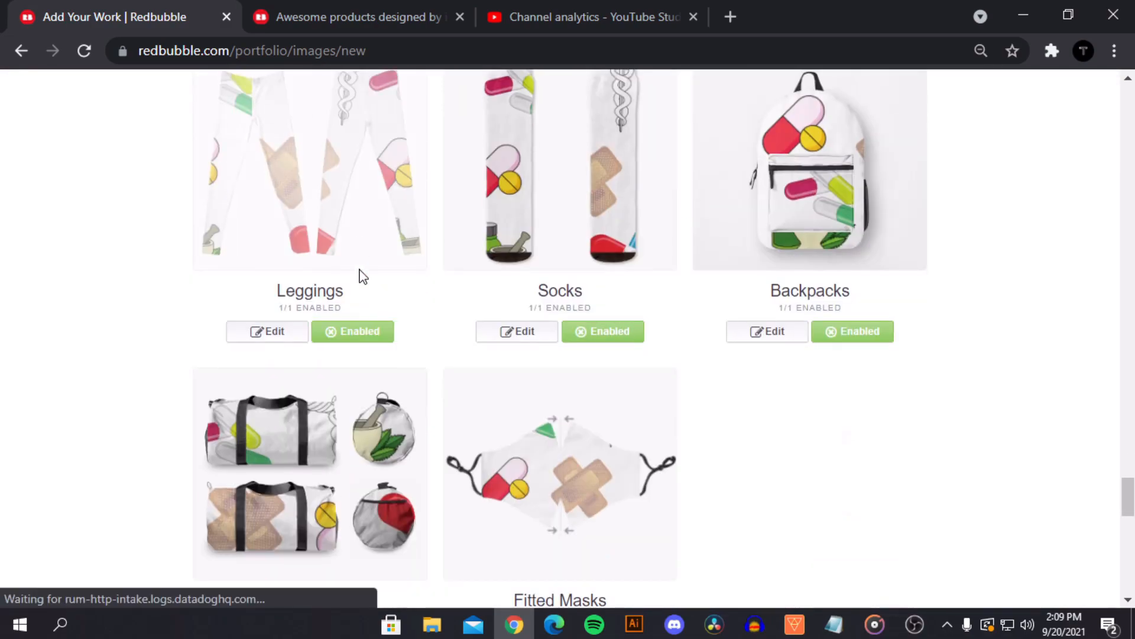
Step: Open Leggings for editing, apply an offset grid pattern to the design and scale the image to 16%
left_click(271, 330)
scroll(481, 304, "down", 6)
left_click(762, 381)
scroll(752, 317, "up", 8)
left_click(808, 238)
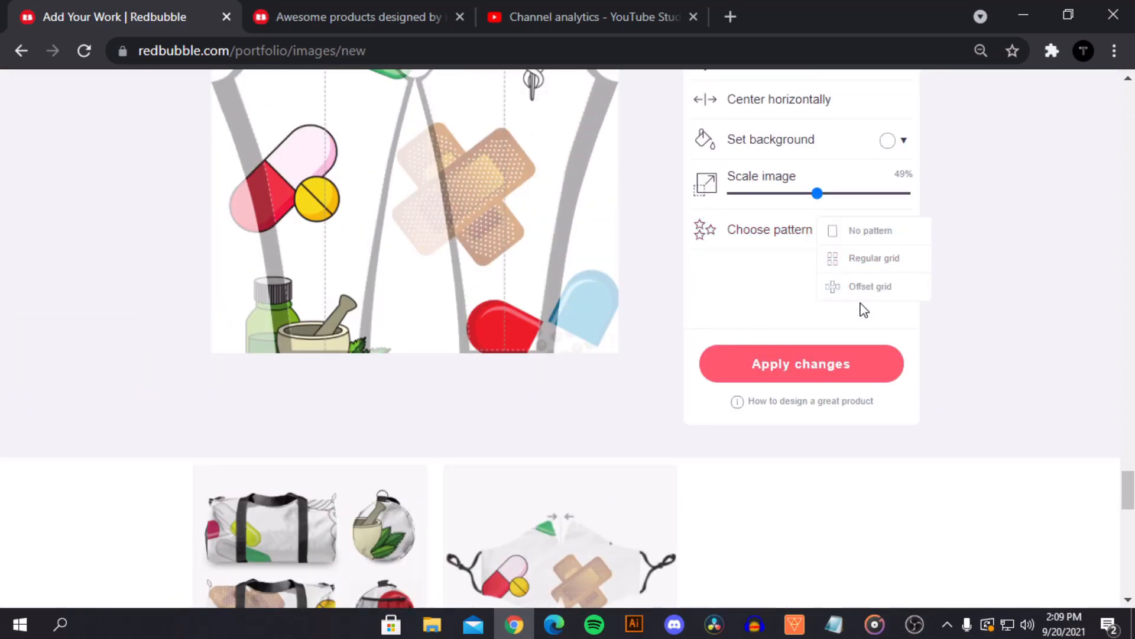
left_click(825, 239)
left_click(856, 287)
left_click_drag(817, 194, 757, 196)
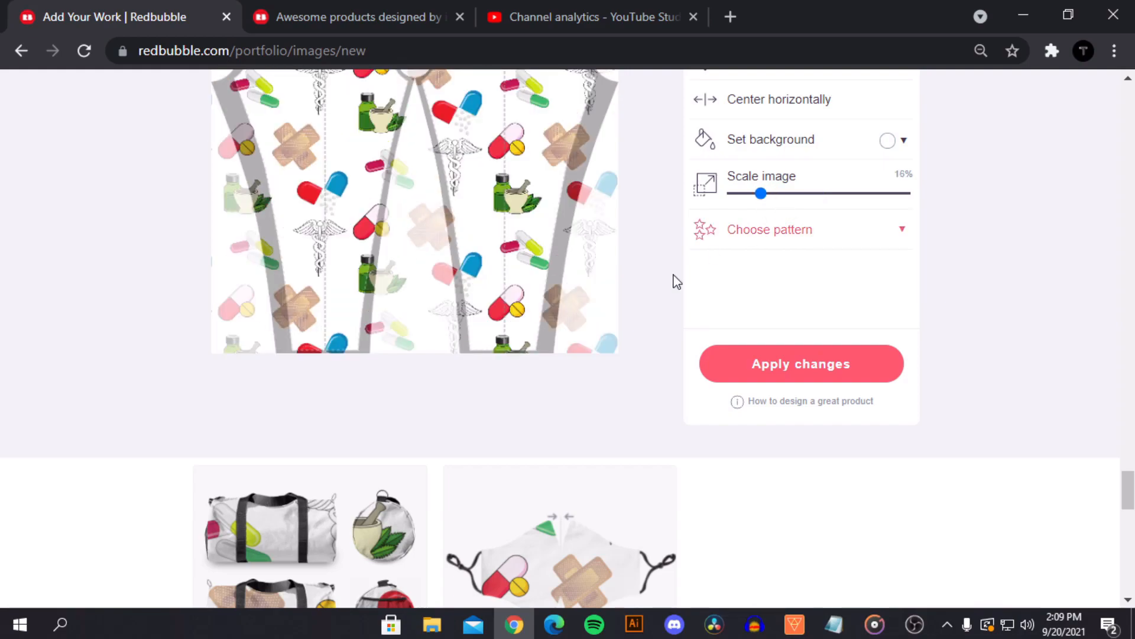
Step: Open Socks for editing, repeat the design in an offset grid and reduce its scale
scroll(604, 330, "up", 9)
left_click(602, 327)
left_click(810, 331)
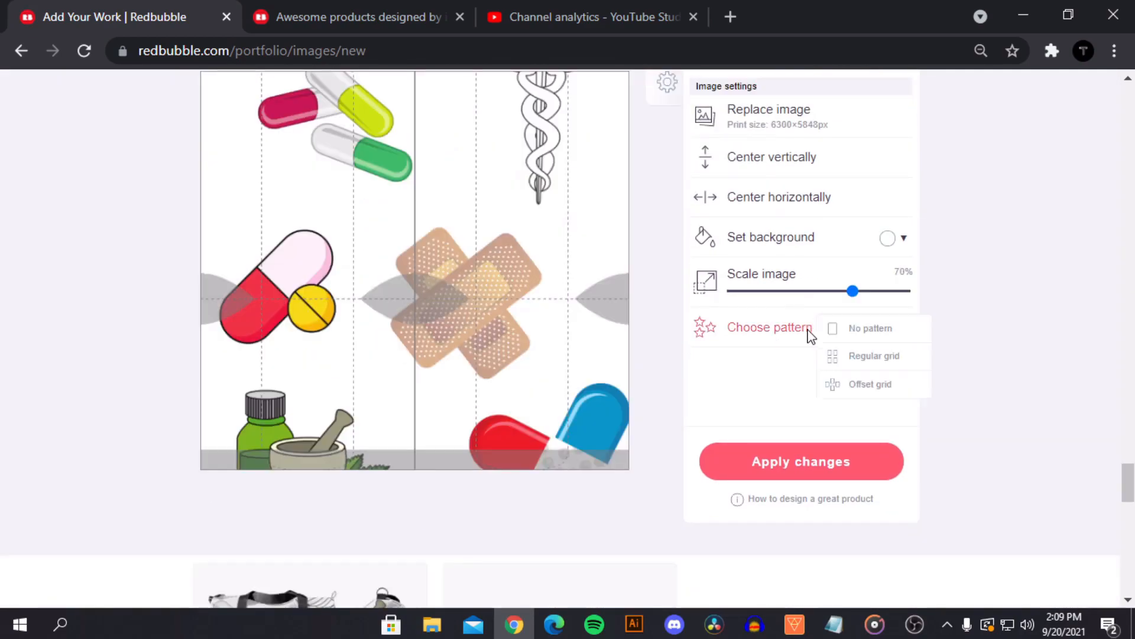
left_click(834, 355)
left_click(773, 292)
scroll(805, 308, "up", 8)
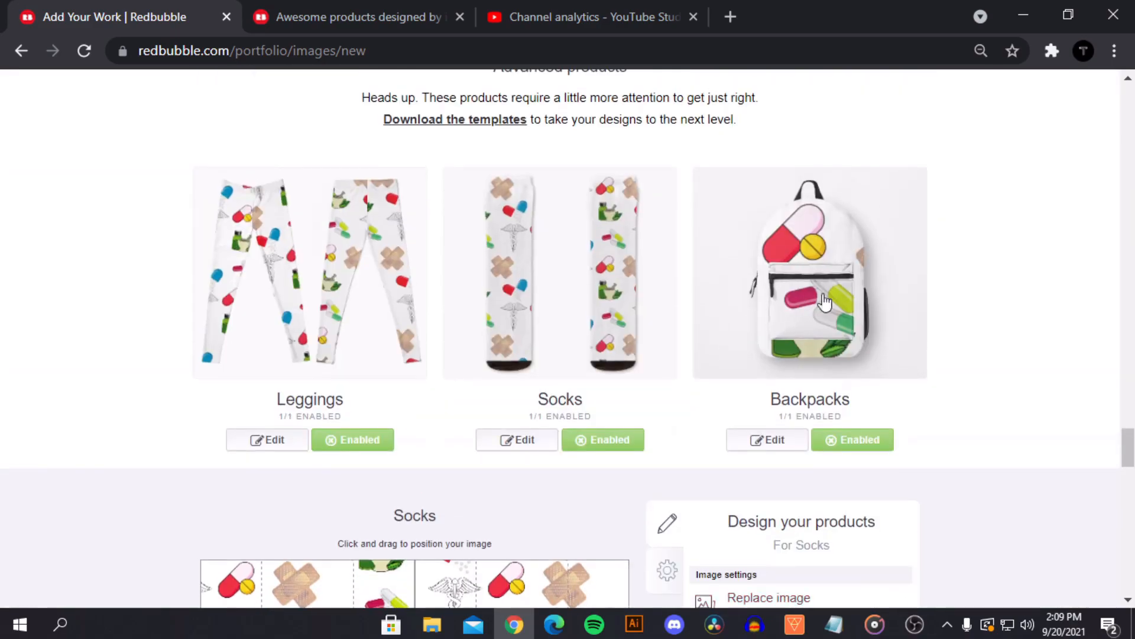
Step: Open Backpacks for editing, apply an offset grid pattern to the design and scale the image to 17%
left_click(773, 310)
left_click(833, 424)
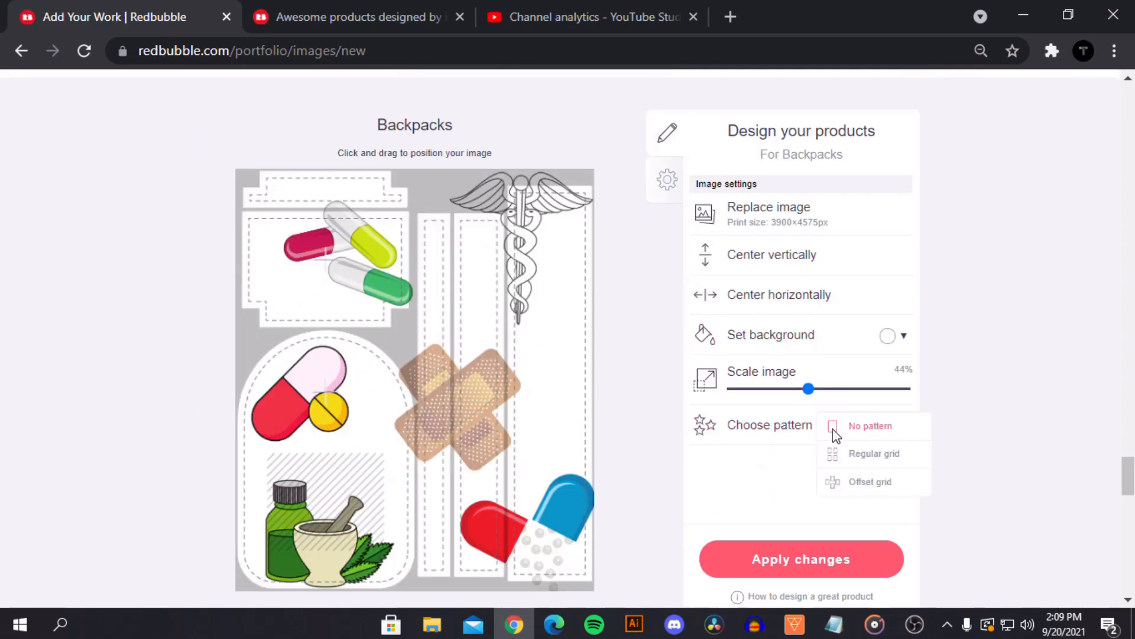
left_click(870, 481)
left_click(777, 389)
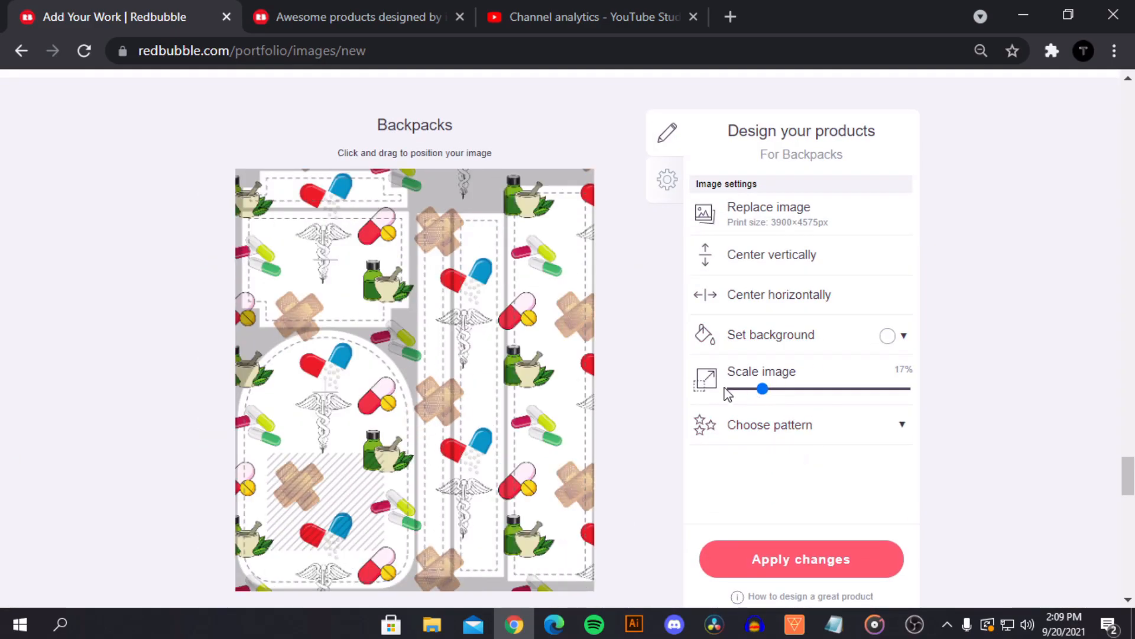
scroll(734, 378, "up", 5)
Step: Open Fitted Masks for editing, apply an offset grid pattern to the design and scale the image to 8%
scroll(680, 331, "down", 10)
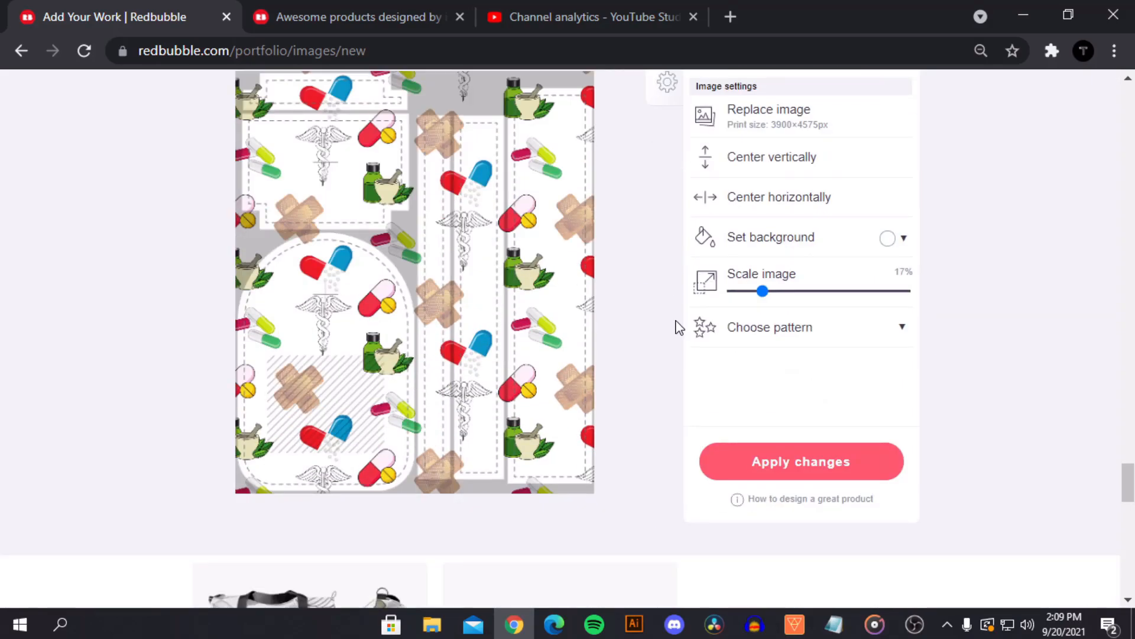
left_click(581, 395)
left_click(783, 367)
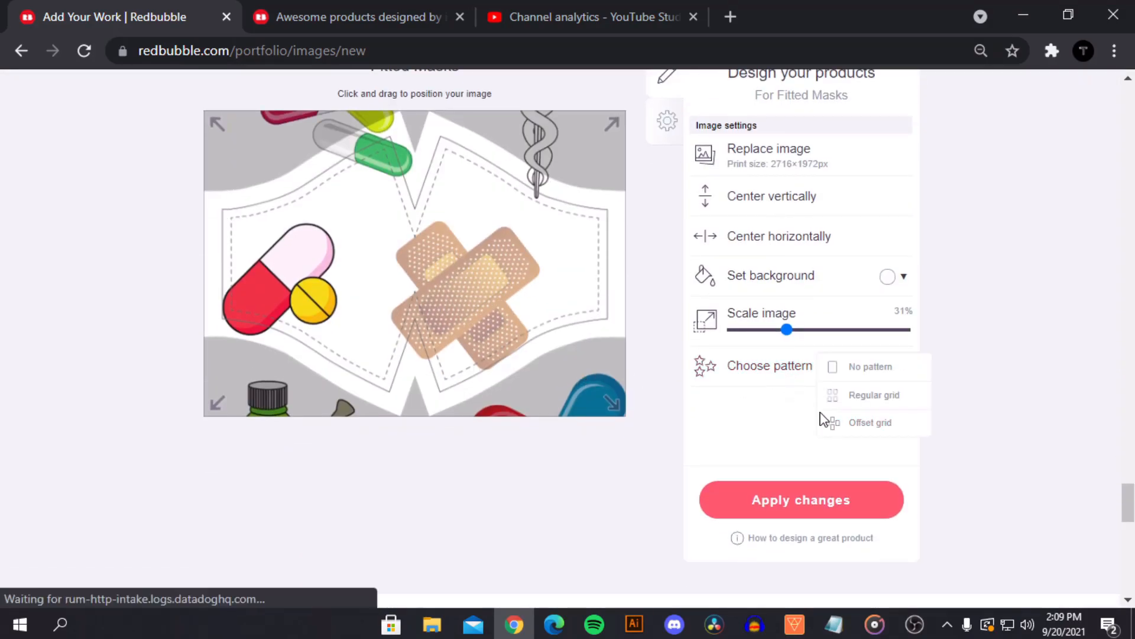
left_click(827, 421)
left_click_drag(787, 330, 747, 339)
scroll(733, 357, "up", 1)
scroll(736, 358, "up", 3)
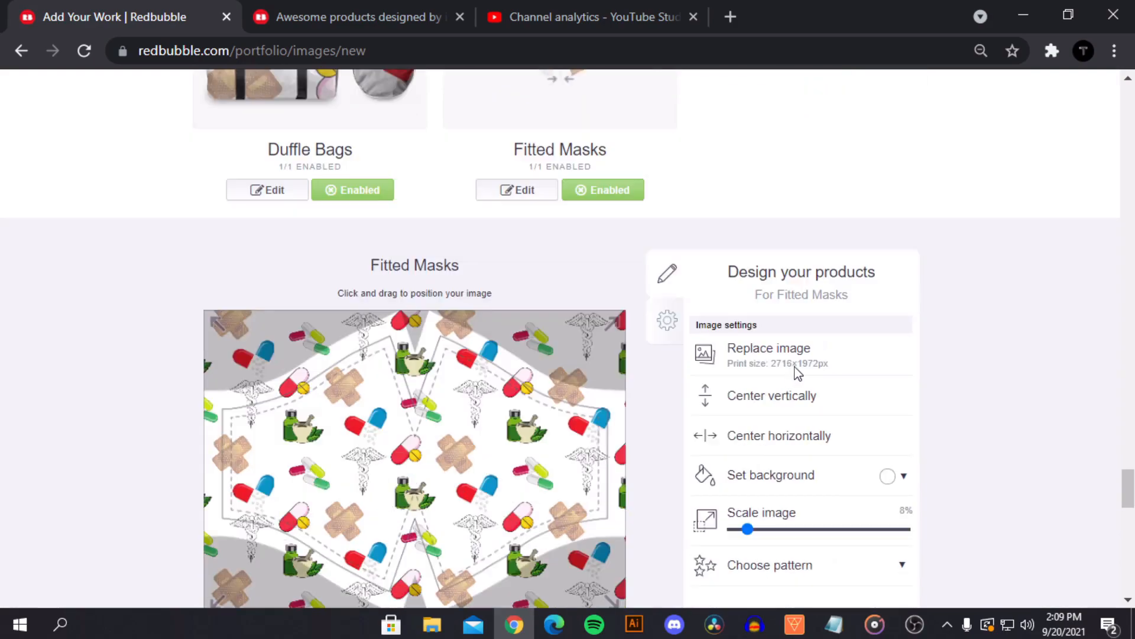
Step: Set the Fitted Masks background colour to bright red
scroll(790, 370, "down", 2)
left_click(888, 380)
left_click_drag(936, 423, 968, 385)
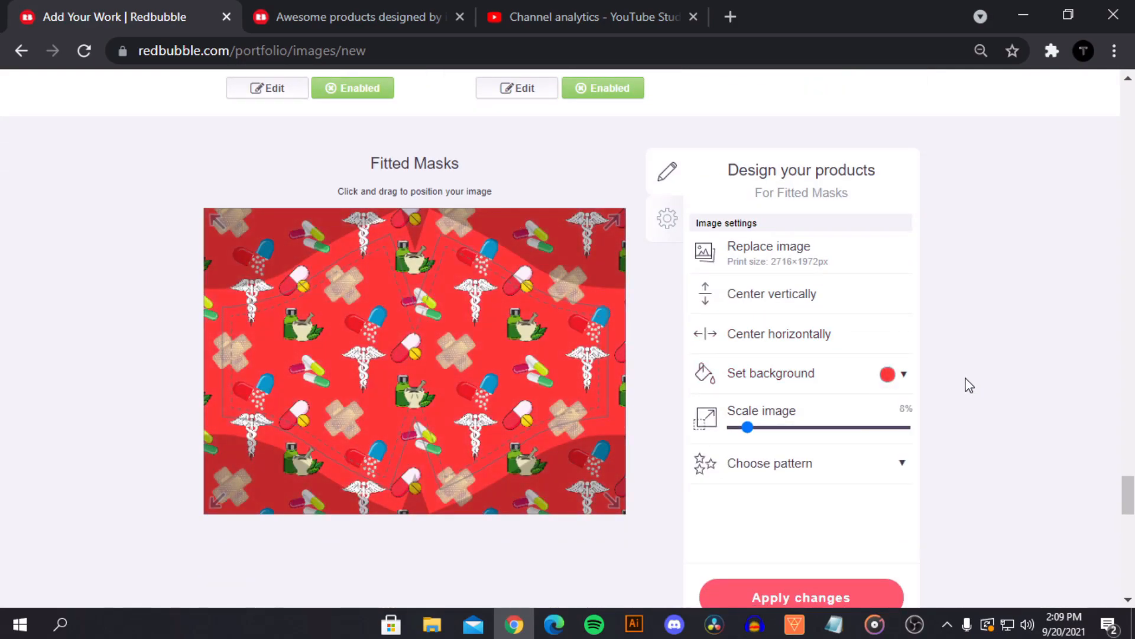
Step: Set the default product in the shop to Sticker
scroll(554, 341, "down", 15)
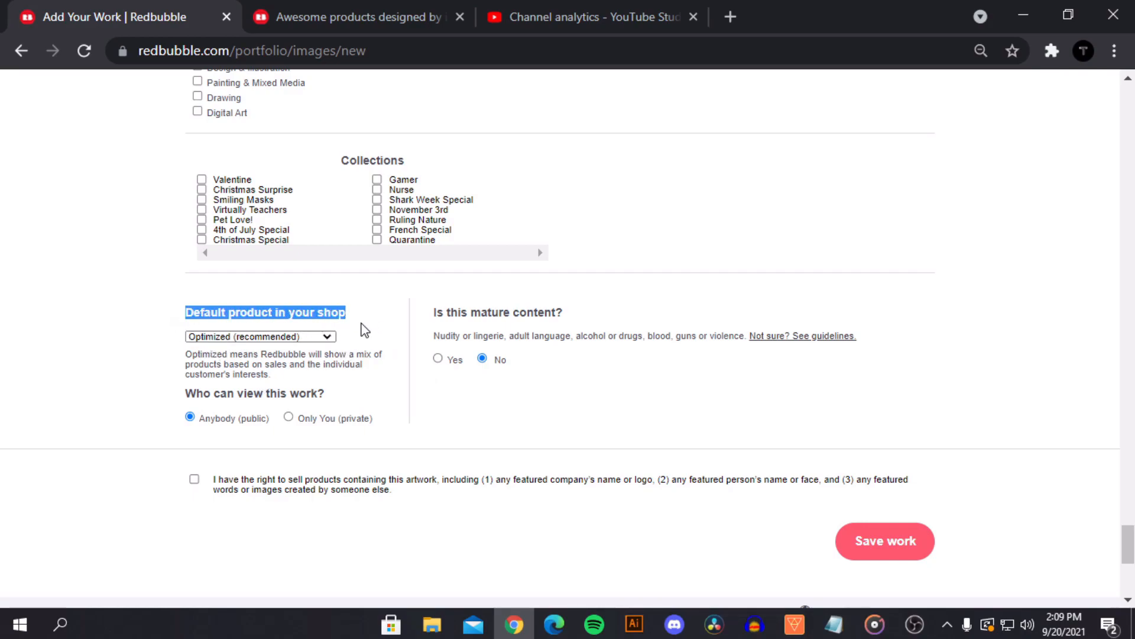
mouse_move(346, 333)
left_mouse_down()
mouse_move(198, 330)
mouse_move(364, 332)
left_mouse_up()
mouse_move(183, 333)
left_mouse_down()
mouse_move(359, 331)
mouse_move(185, 343)
left_mouse_up()
left_click_drag(318, 311, 387, 334)
left_click(266, 337)
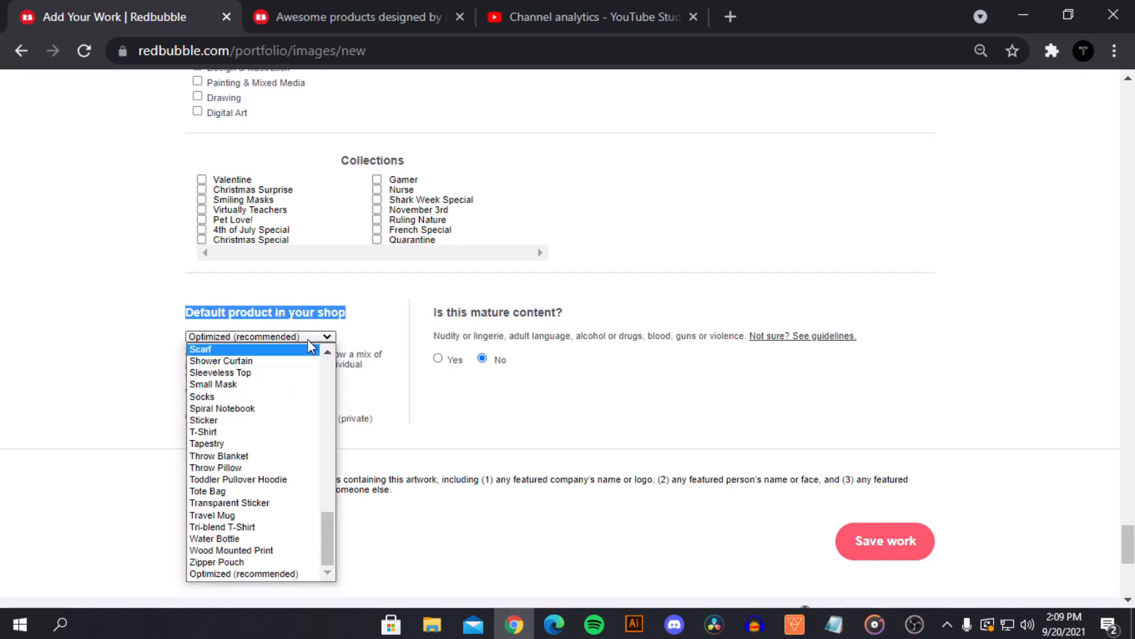
left_click(218, 431)
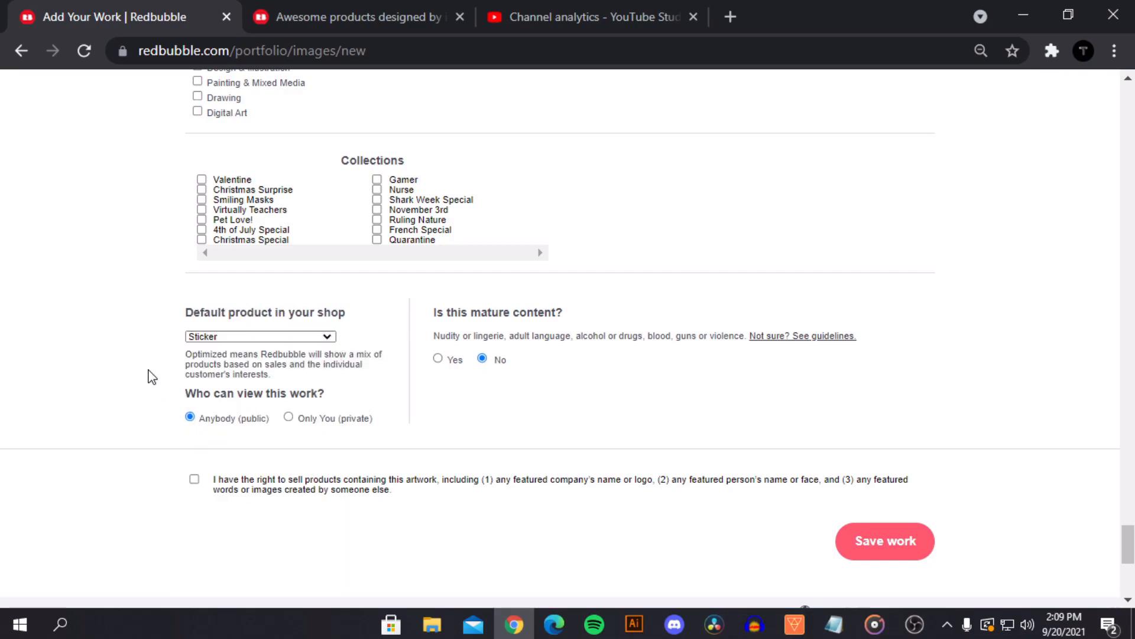
Step: Change the default product in the shop to Mask
left_click(323, 336)
left_click(266, 371)
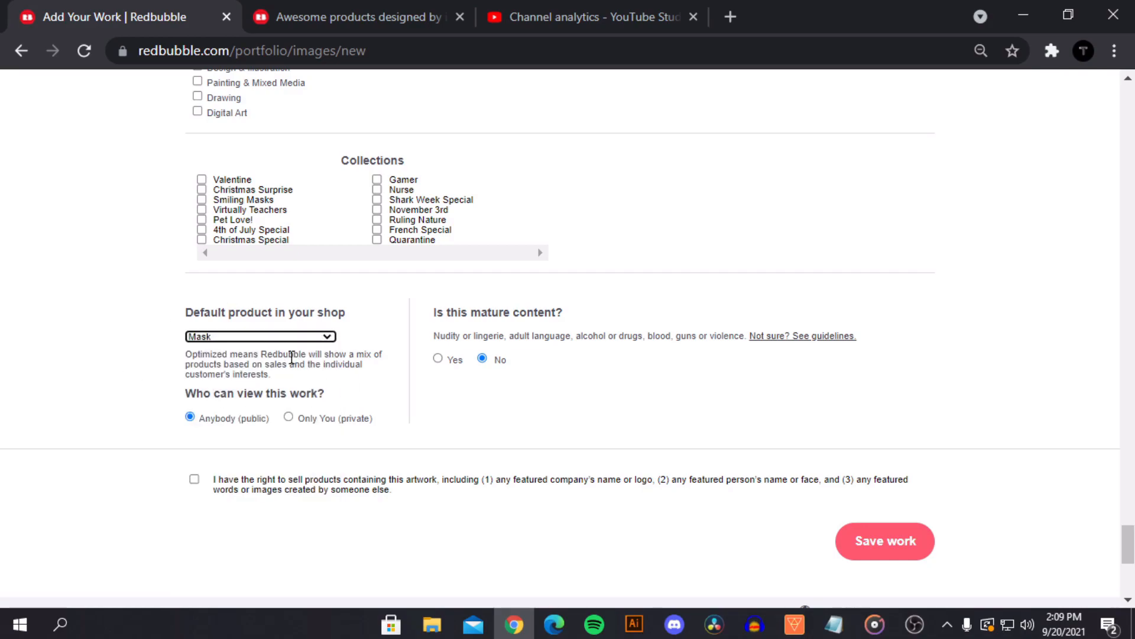
Step: Set the default product in the shop back to Sticker and declare the right to sell products containing this artwork
left_click(269, 337)
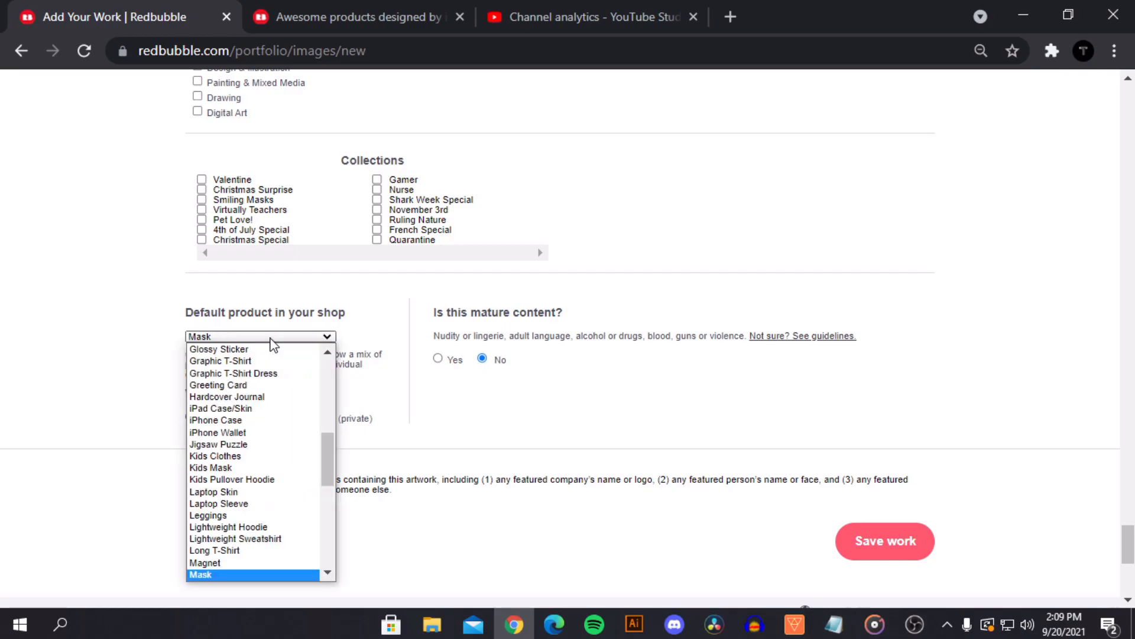
scroll(270, 379, "up", 1)
scroll(271, 405, "down", 3)
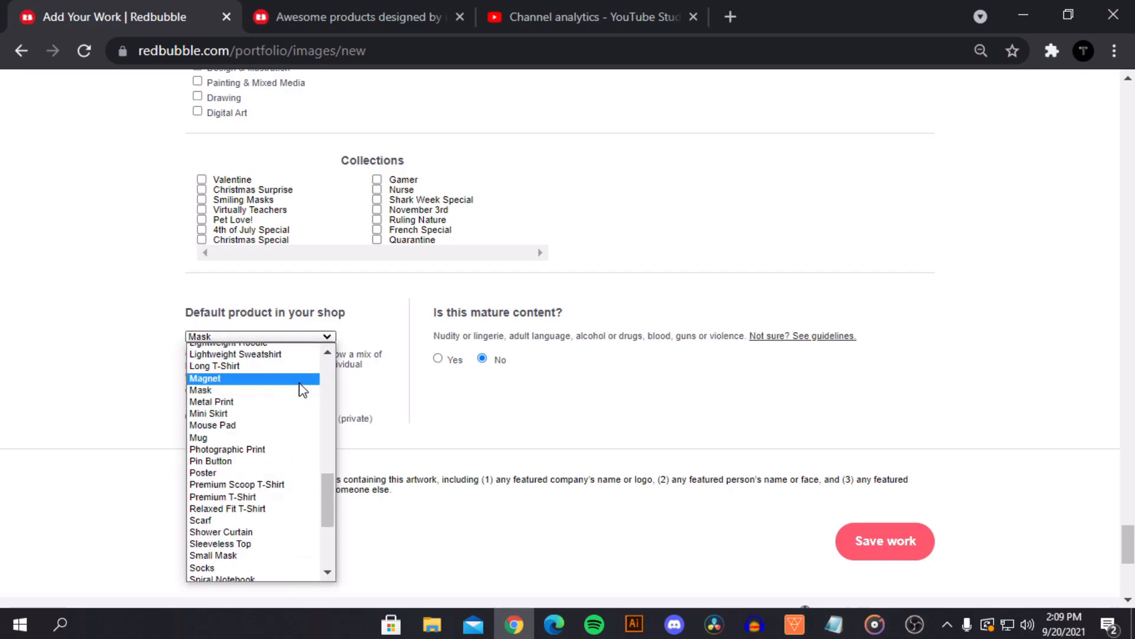
scroll(272, 532, "down", 5)
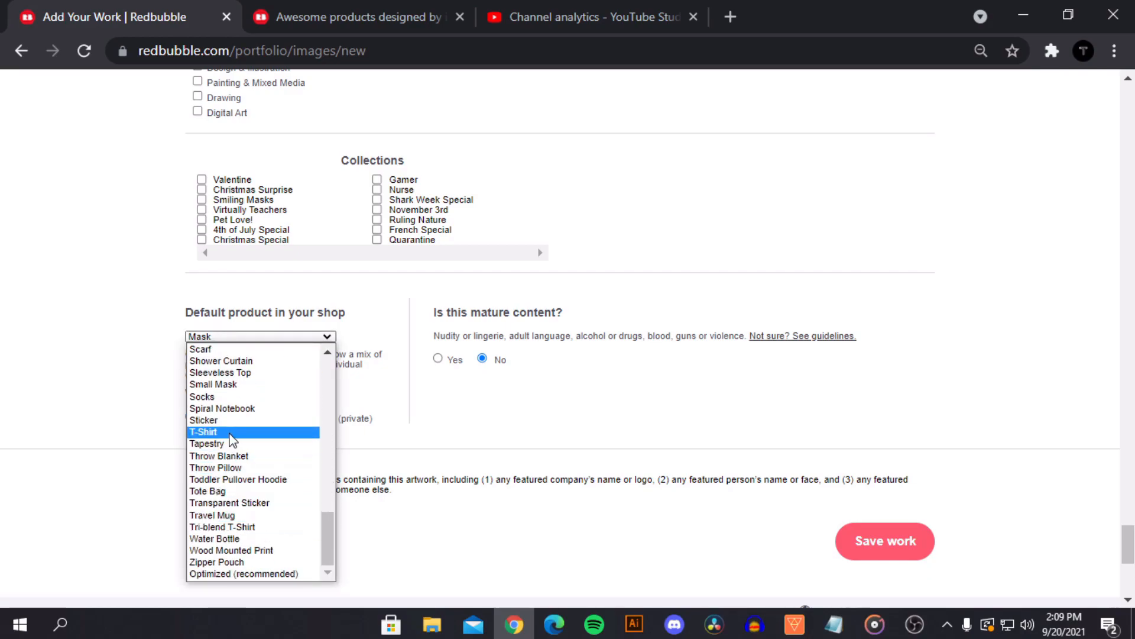
left_click(214, 419)
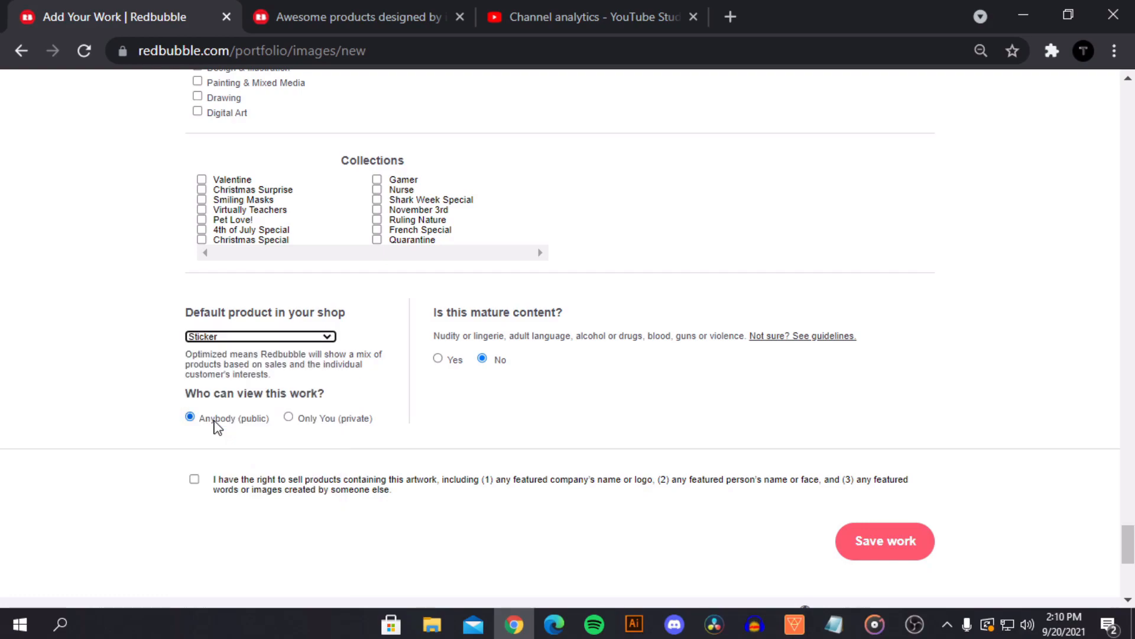
left_click(437, 359)
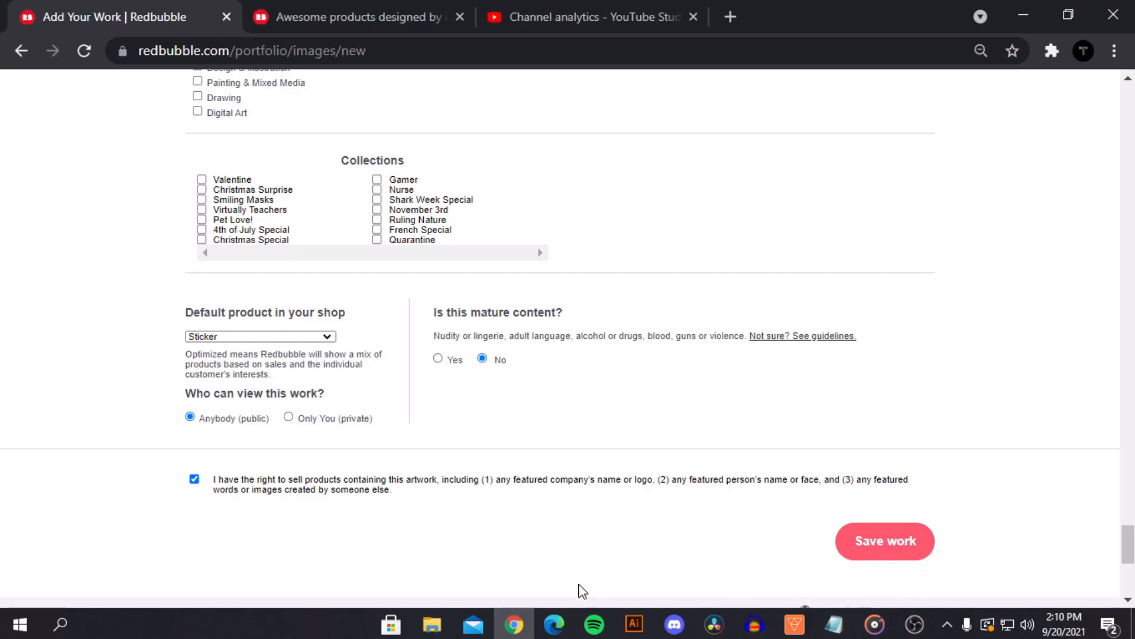
Step: Switch to Microsoft Edge and look through the Redbubble home page's product categories, featured products and suggested designs
left_click(555, 624)
left_click(407, 16)
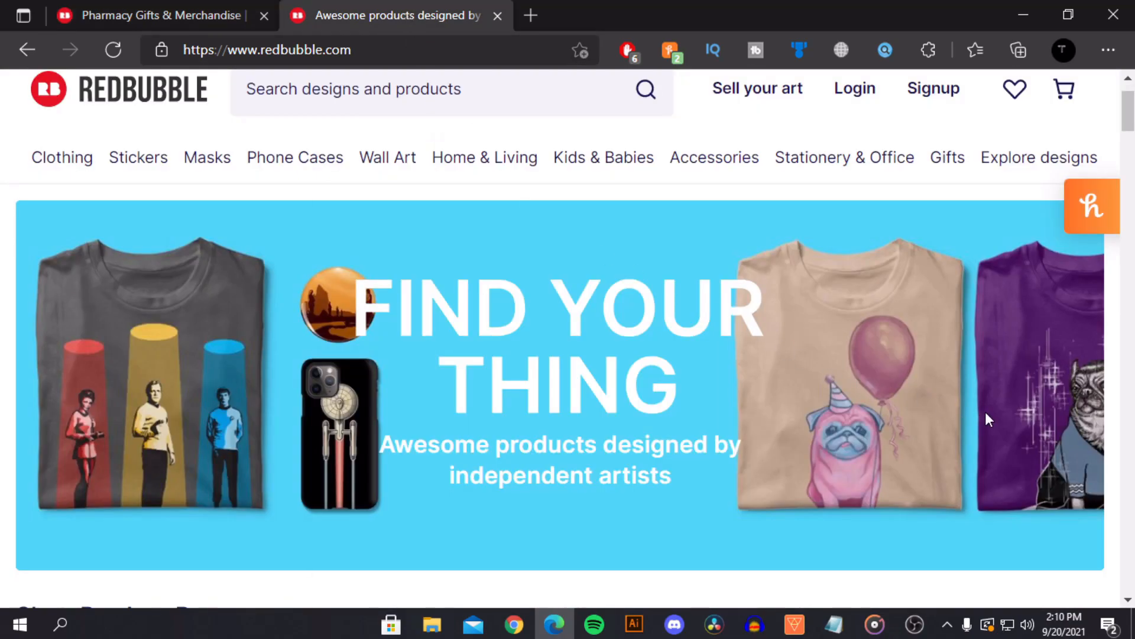
scroll(985, 411, "down", 7)
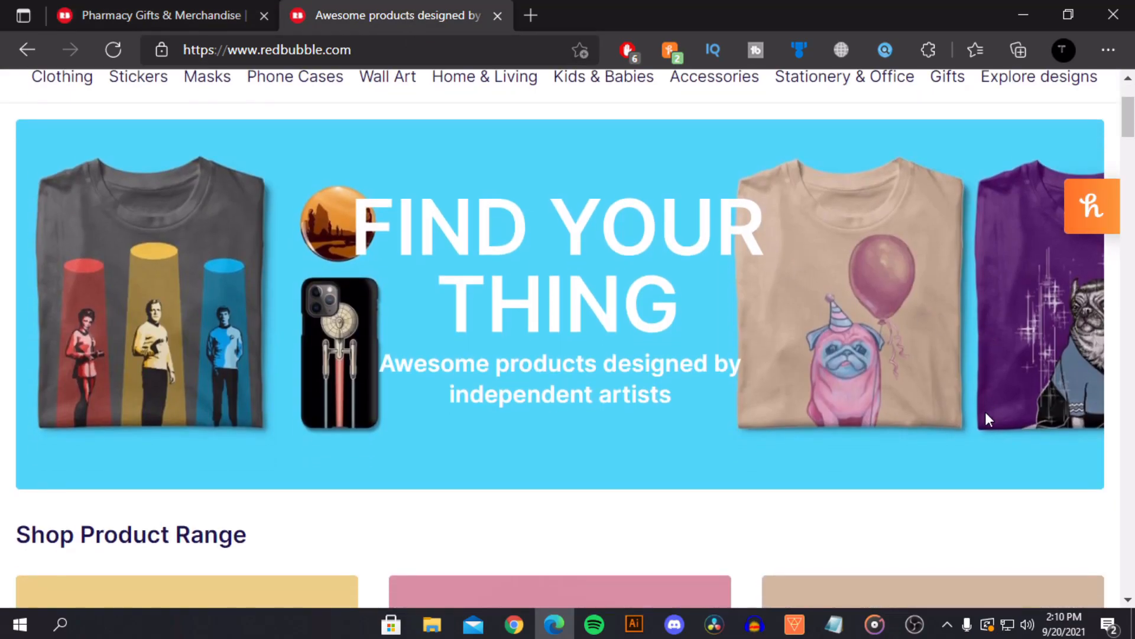
scroll(918, 335, "down", 7)
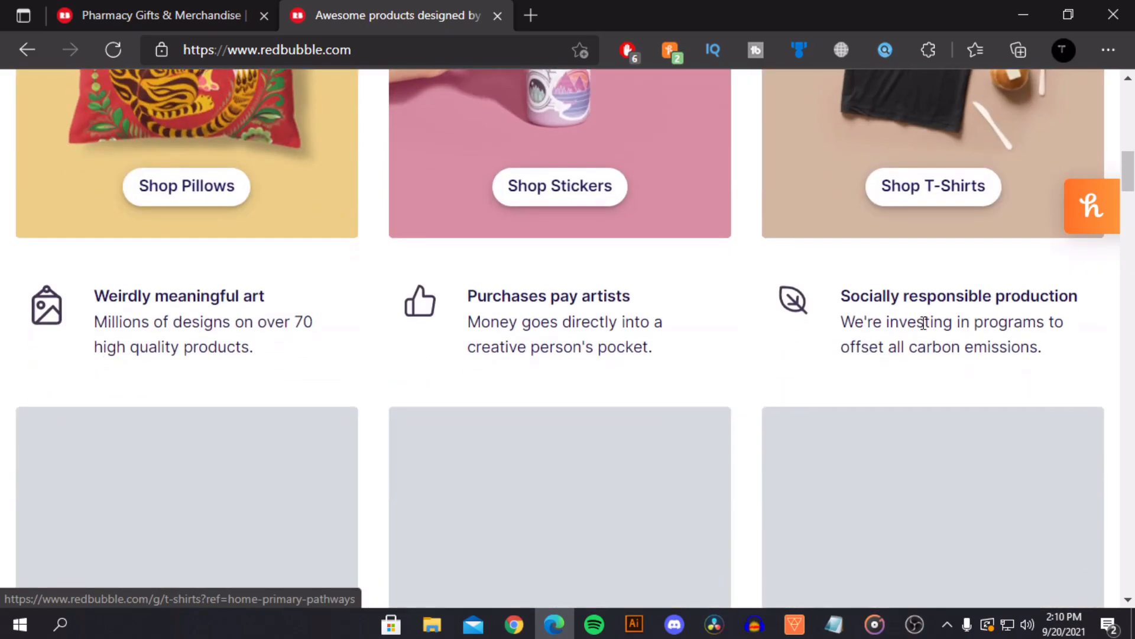
scroll(923, 333, "down", 4)
scroll(924, 332, "down", 5)
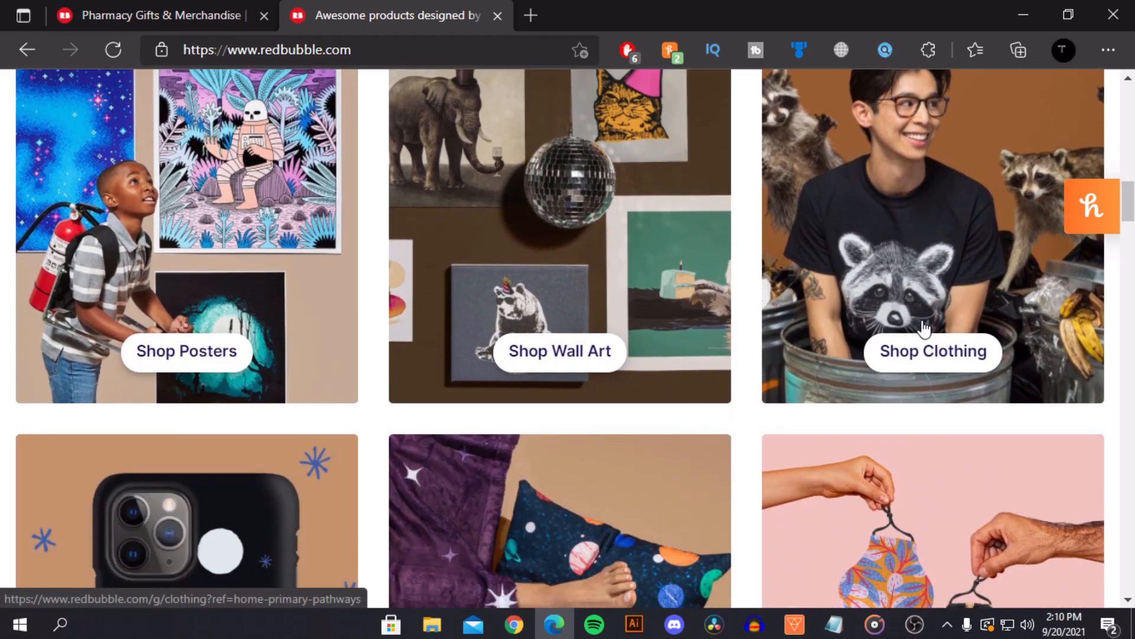
scroll(1116, 342, "down", 5)
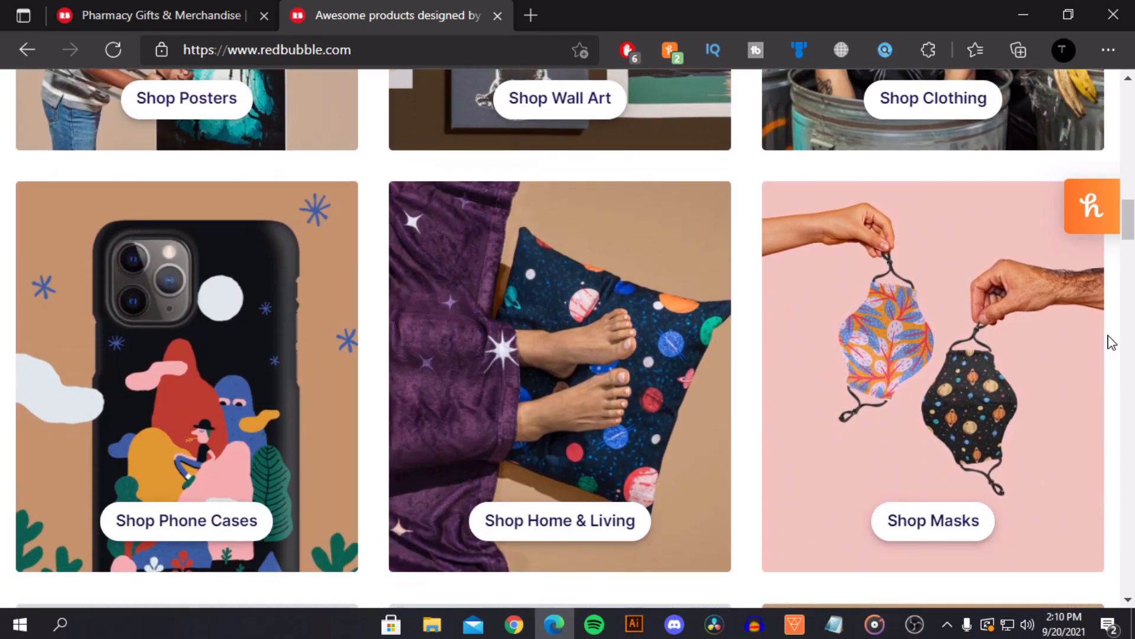
scroll(1097, 339, "down", 4)
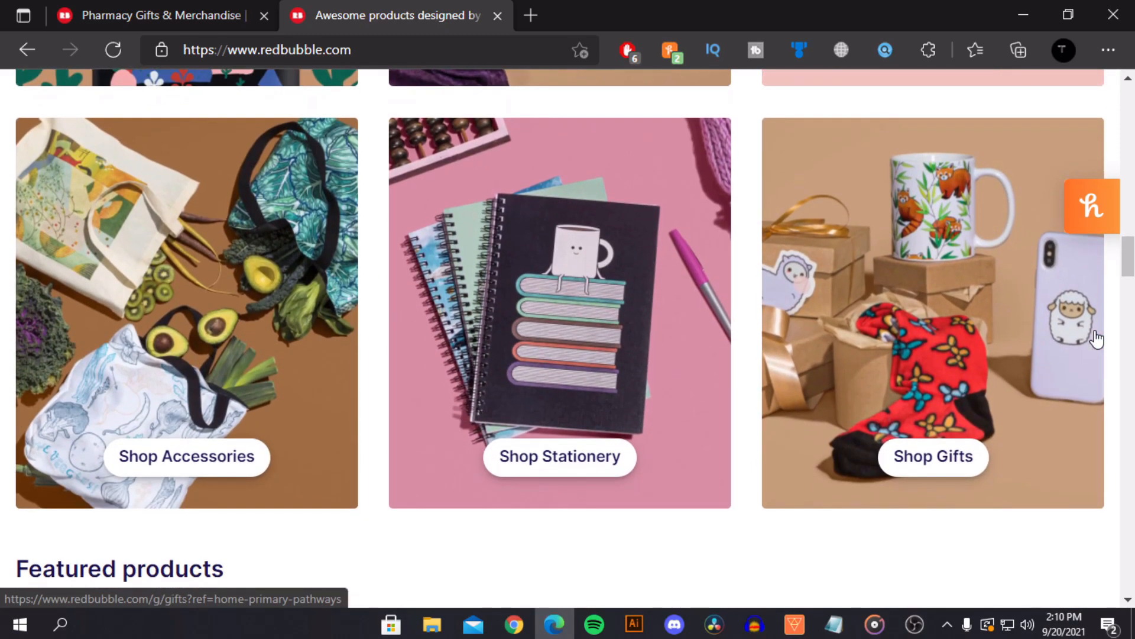
scroll(1097, 339, "down", 1)
scroll(1097, 339, "down", 4)
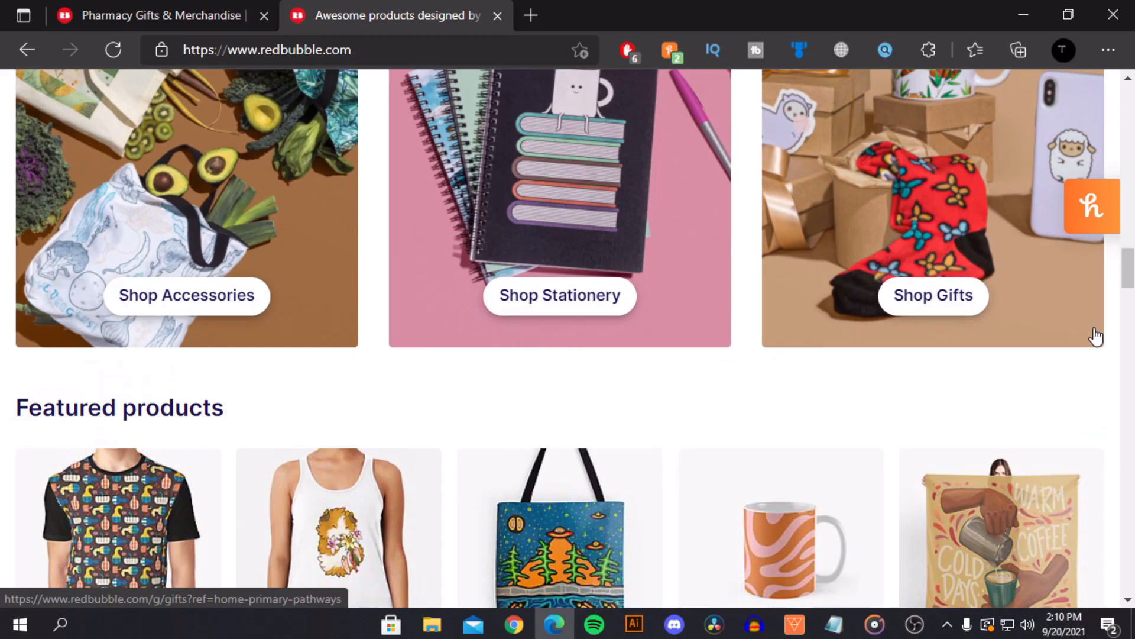
scroll(1097, 337, "down", 5)
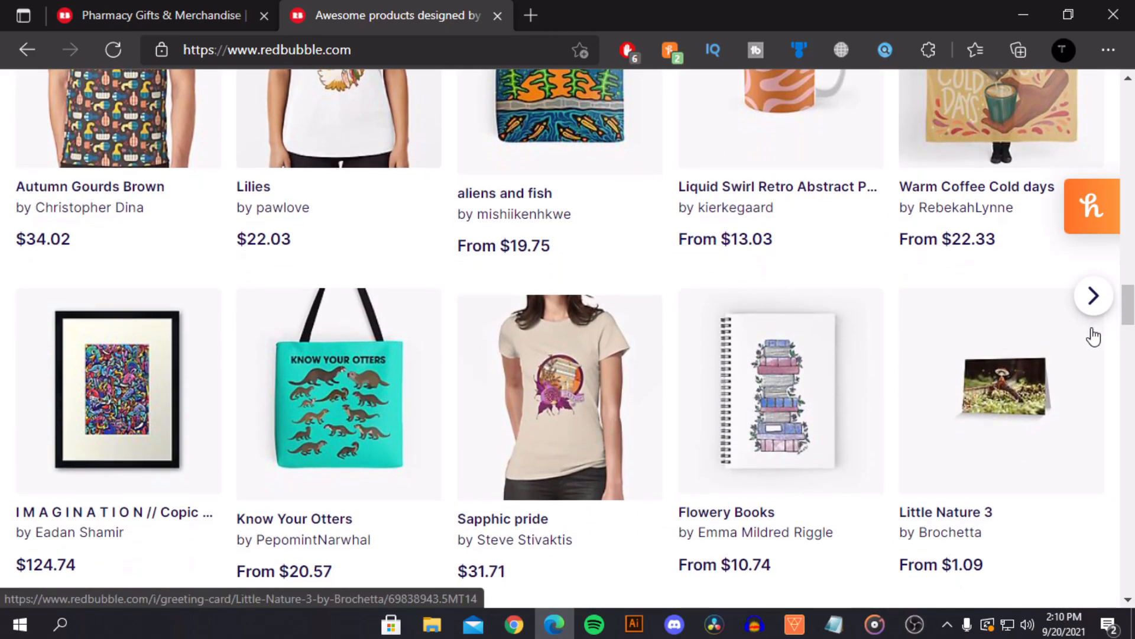
scroll(1094, 336, "down", 1)
scroll(1092, 336, "down", 1)
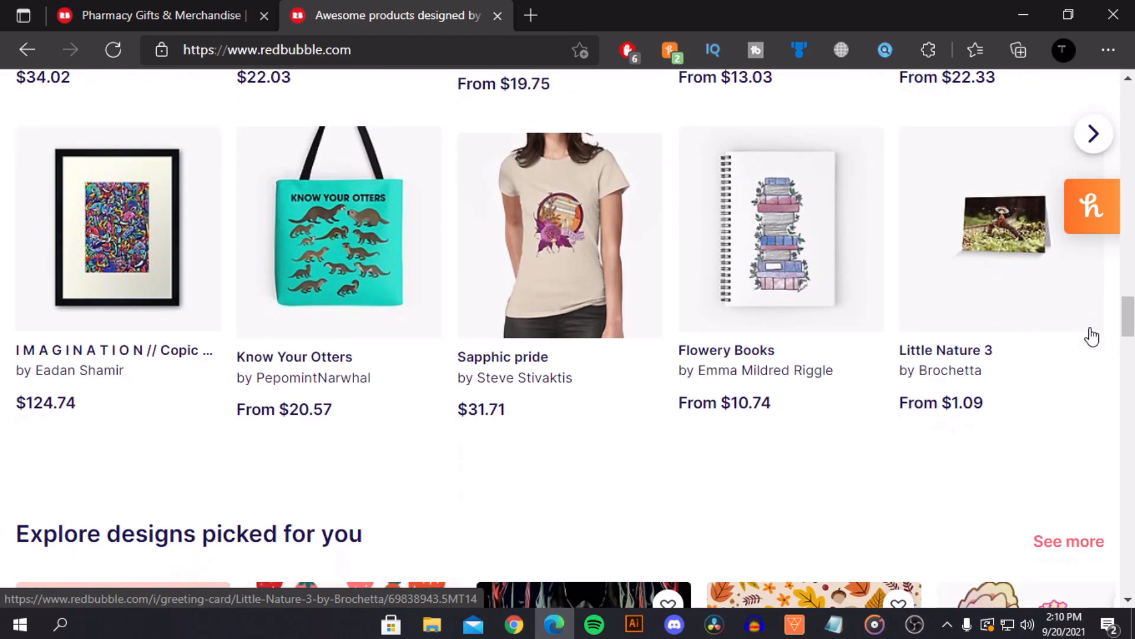
scroll(1091, 336, "down", 3)
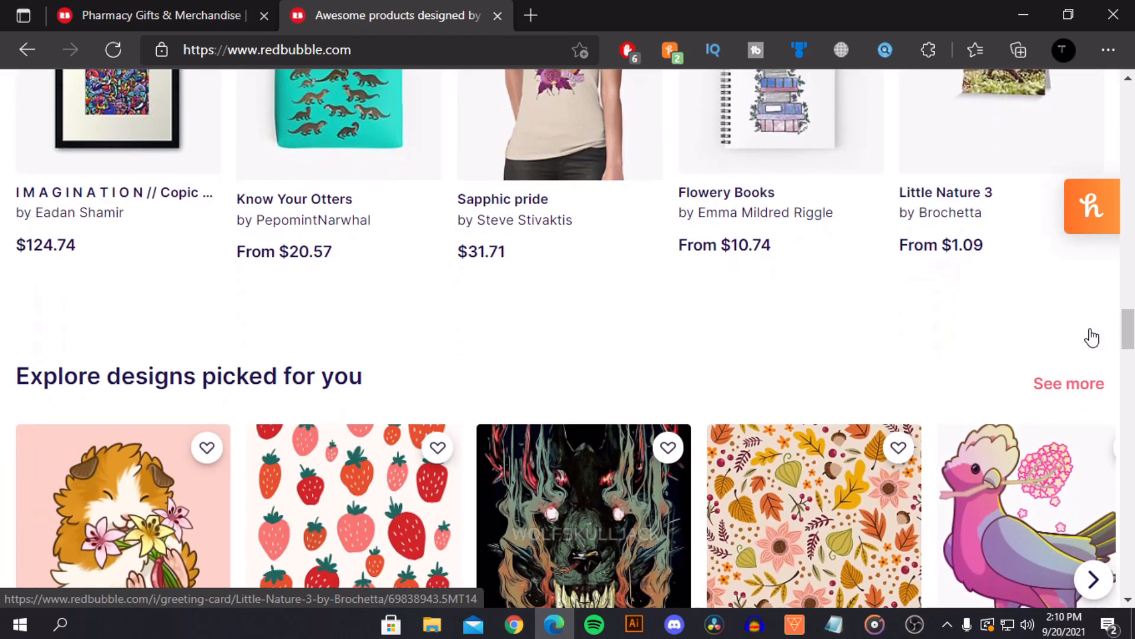
scroll(1091, 336, "down", 1)
scroll(1082, 332, "down", 2)
scroll(1066, 329, "down", 1)
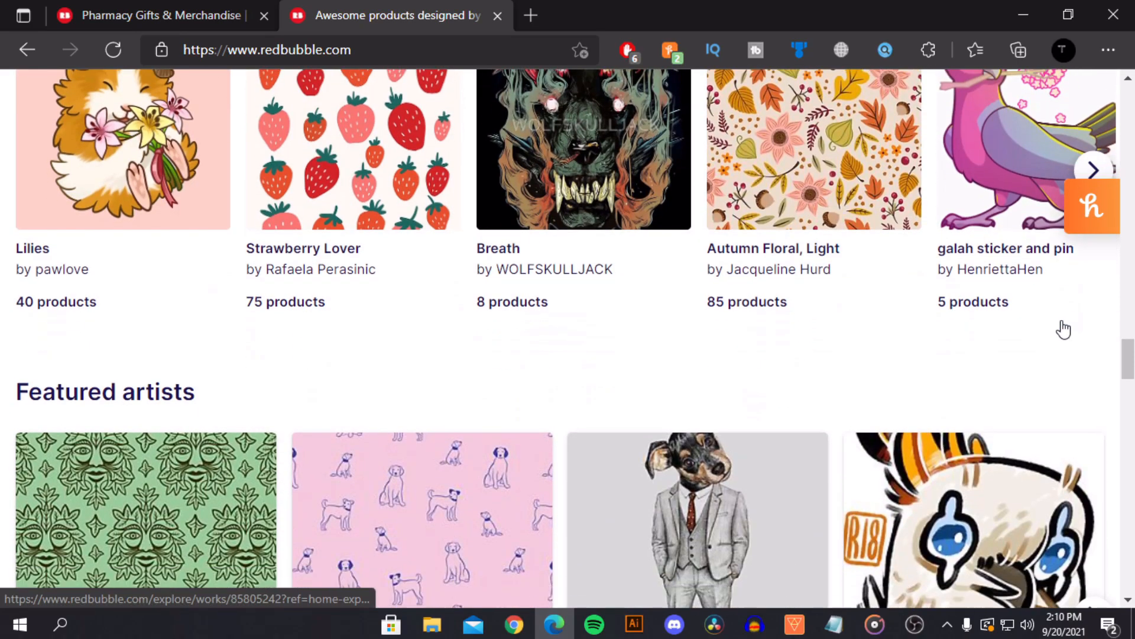